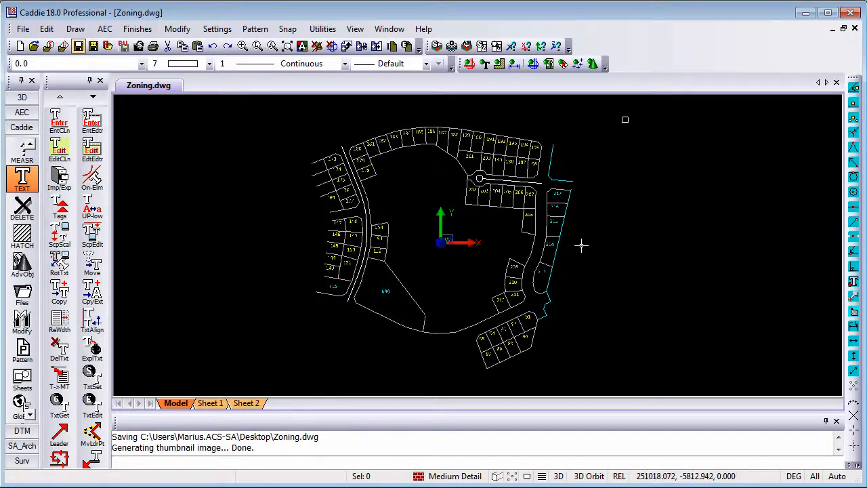
# Examine the numbered stands in the zoning drawing and the list of layers available for them
pyautogui.moveTo(570, 244); pyautogui.dragTo(564, 244, button='middle')
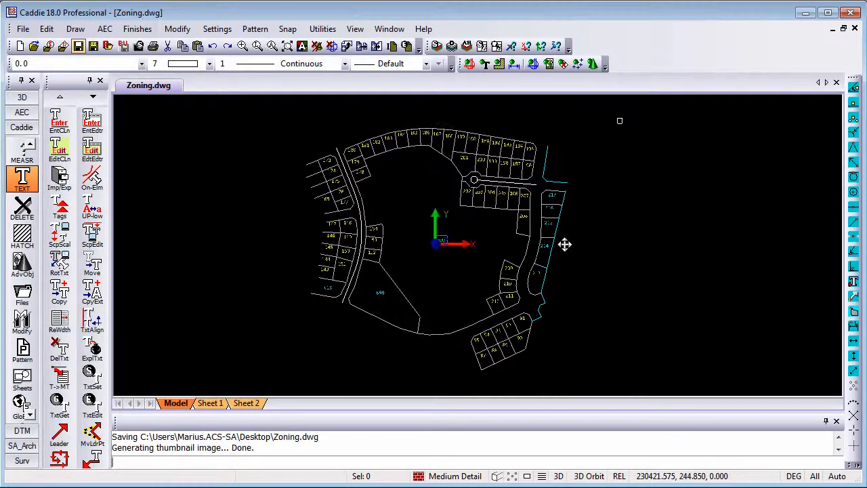
pyautogui.scroll(6, 555, 193)
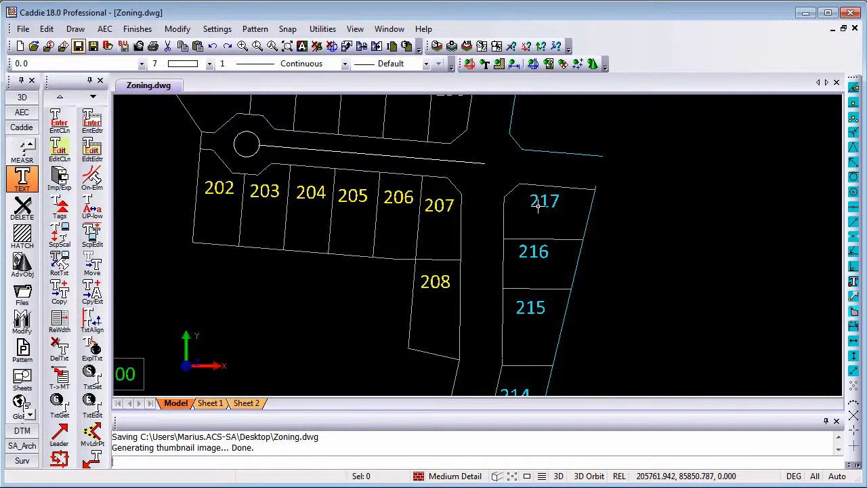
pyautogui.scroll(-2, 538, 207)
pyautogui.scroll(-4, 538, 207)
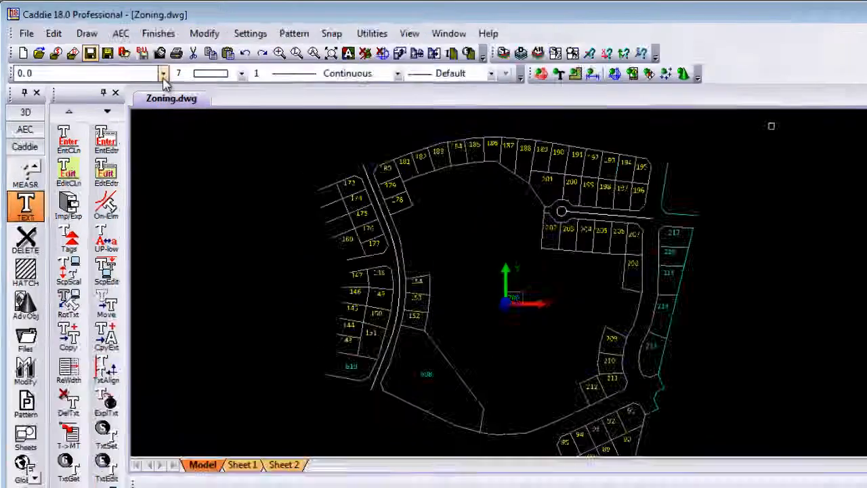
pyautogui.click(141, 63)
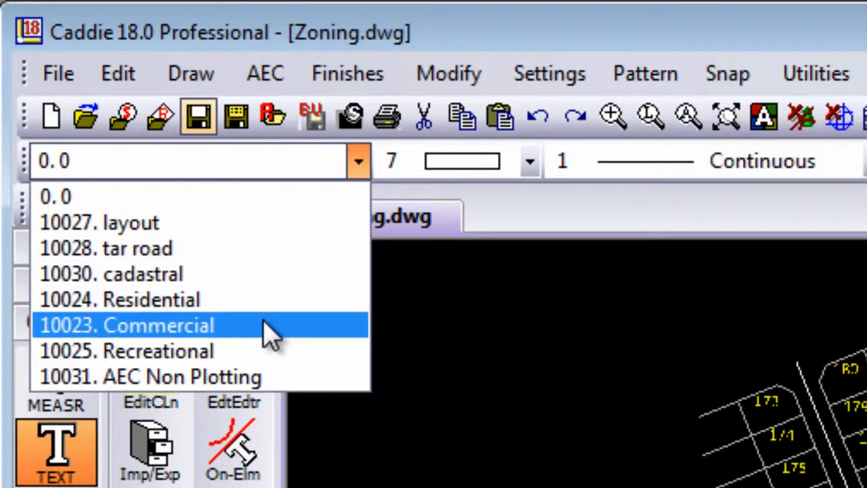
pyautogui.click(558, 284)
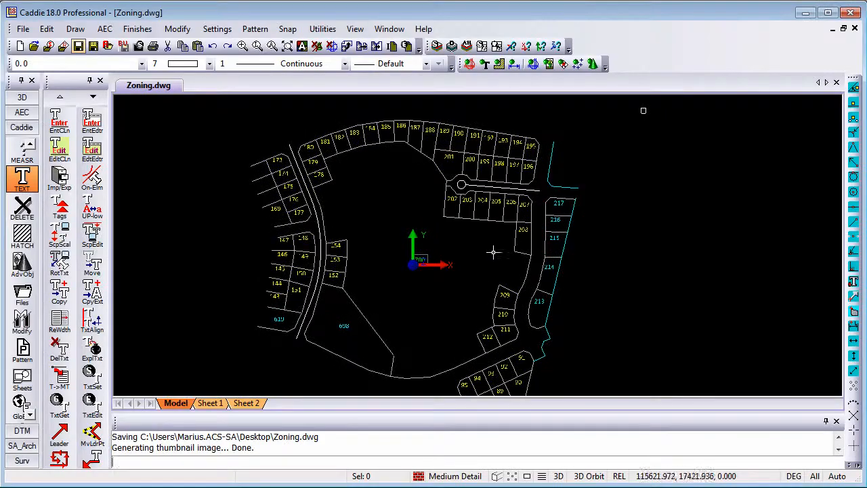
pyautogui.moveTo(516, 234)
pyautogui.mouseDown(button='middle')
pyautogui.moveTo(536, 223)
pyautogui.moveTo(483, 209)
pyautogui.mouseUp(button='middle')
pyautogui.scroll(-1, 521, 234)
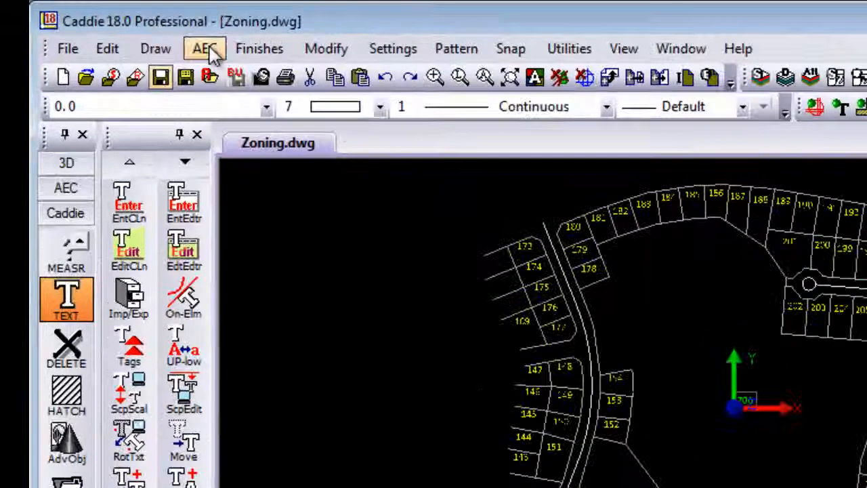
# Create a new property set definition named Zoning under the documentation objects in the AEC Style Manager
pyautogui.click(205, 49)
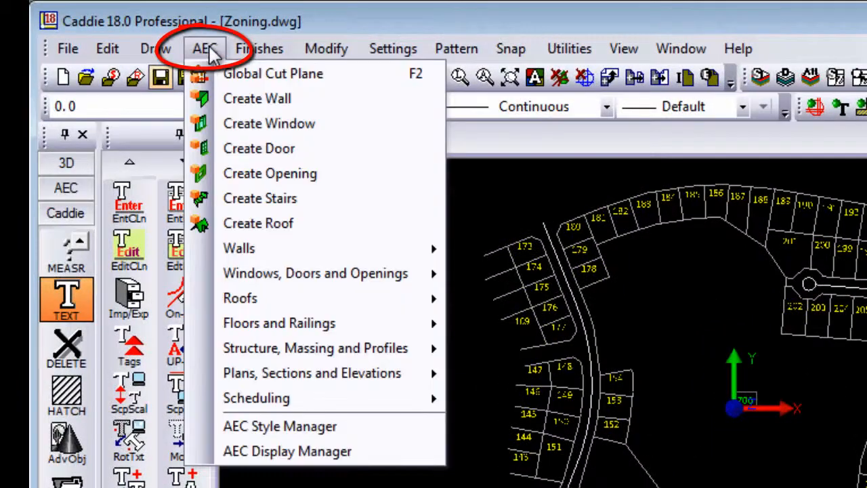
pyautogui.click(275, 426)
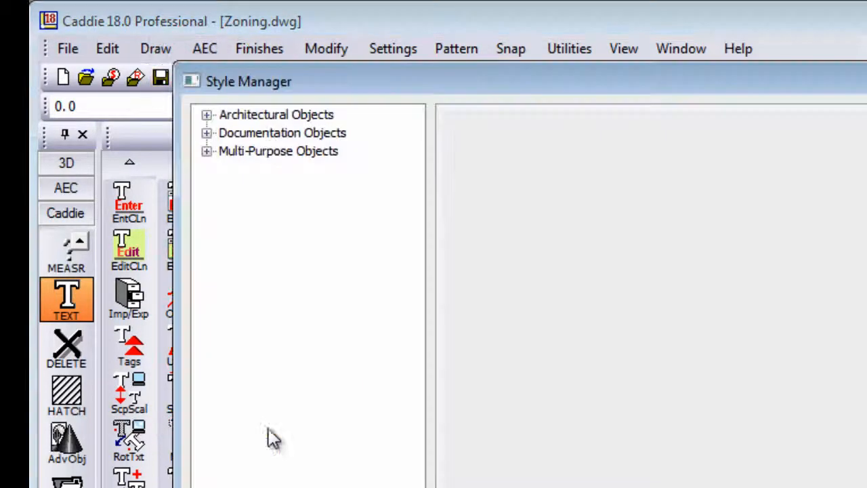
pyautogui.click(207, 133)
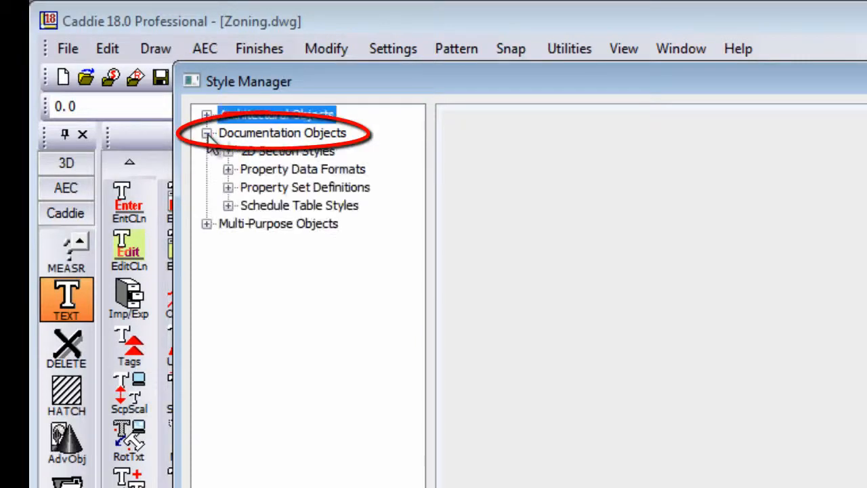
pyautogui.click(229, 189)
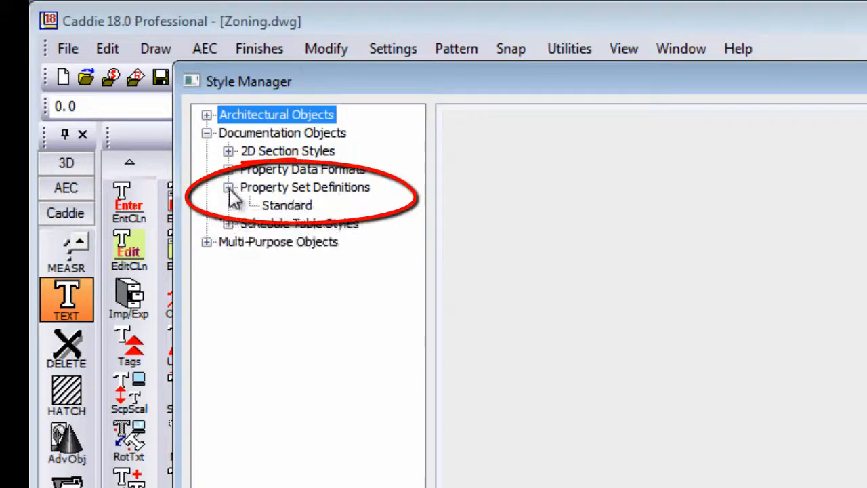
pyautogui.click(318, 189)
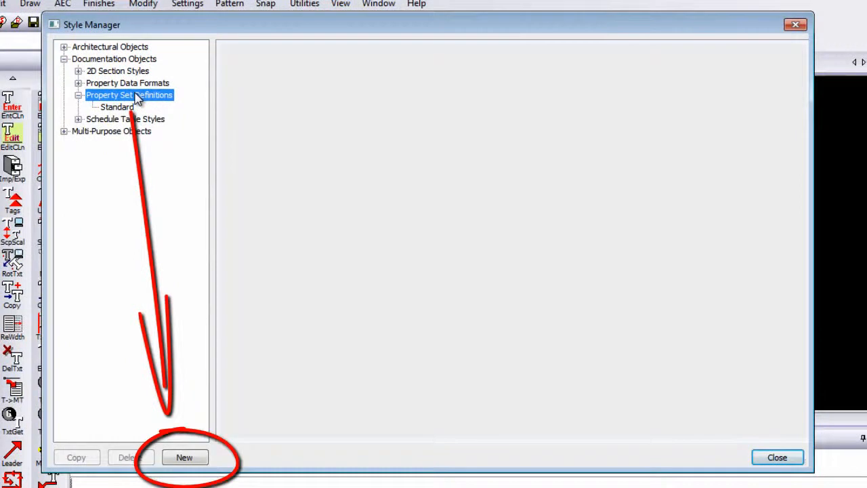
pyautogui.click(183, 456)
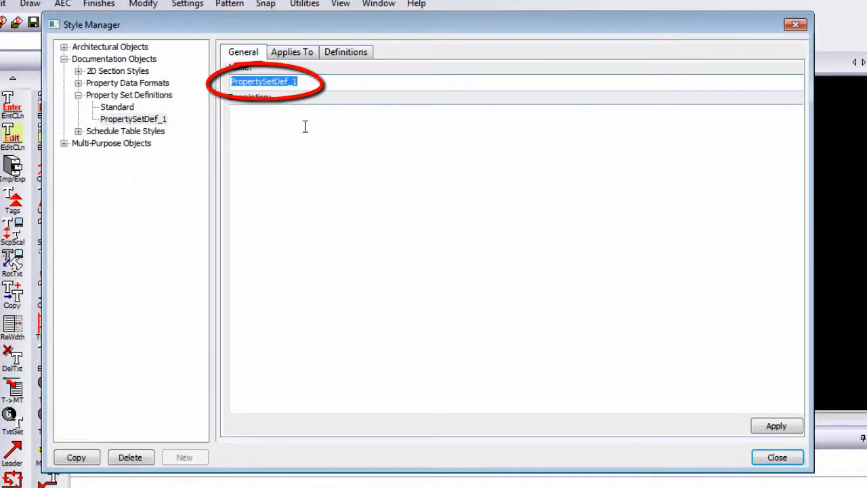
pyautogui.write('Zoning')
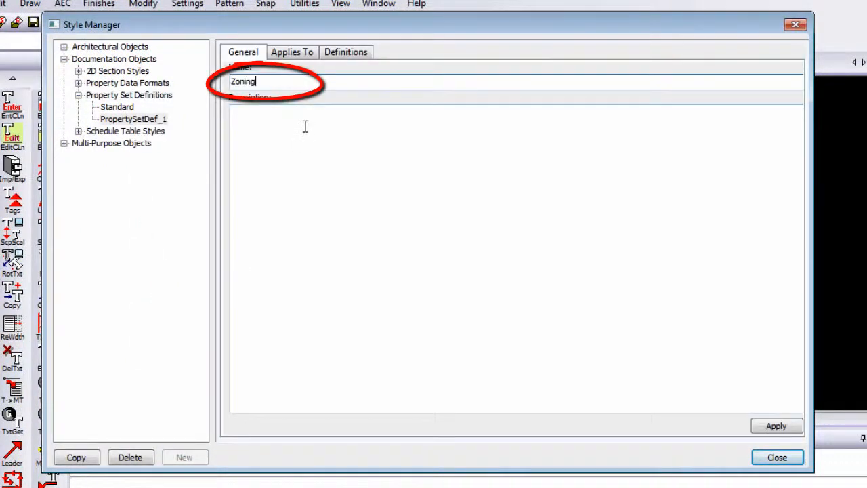
pyautogui.click(777, 425)
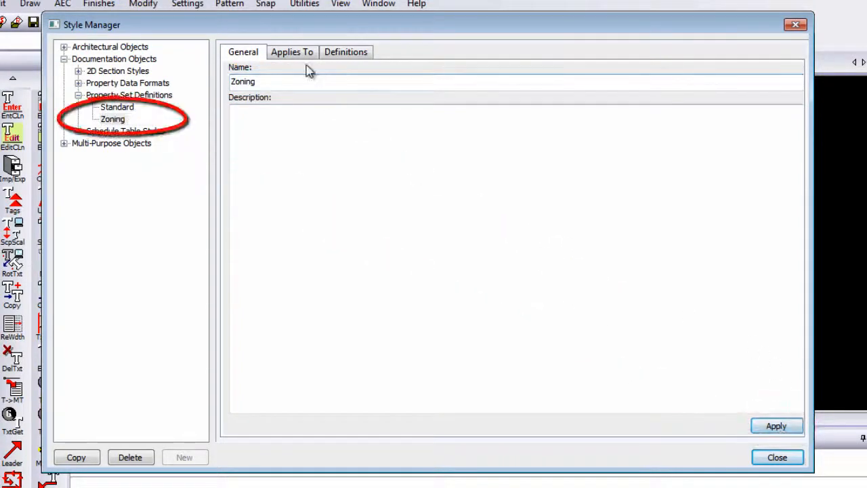
# Make the Zoning property set definition apply to MText objects
pyautogui.click(296, 54)
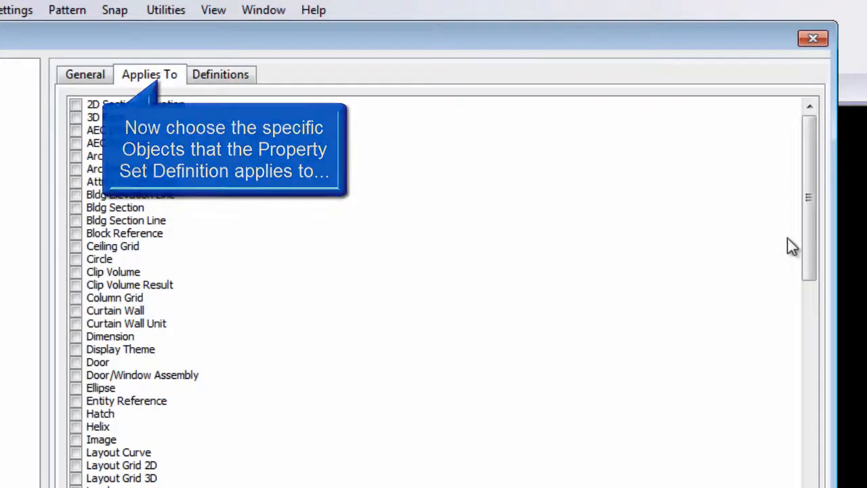
pyautogui.moveTo(808, 198); pyautogui.dragTo(824, 325)
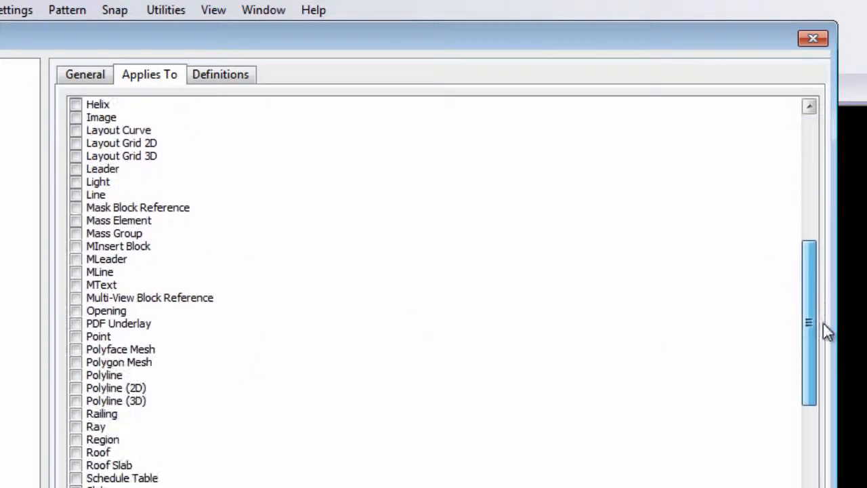
pyautogui.click(75, 285)
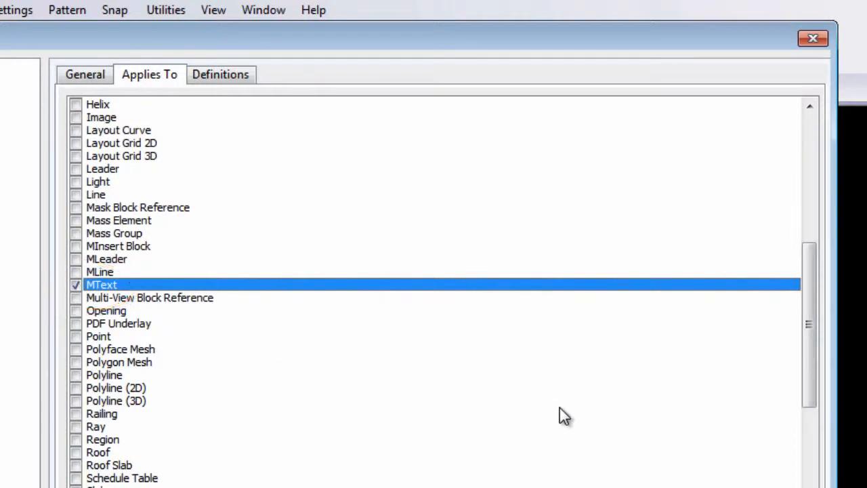
# Add the MText Color property as an automatic property in the Zoning set's definitions
pyautogui.click(228, 75)
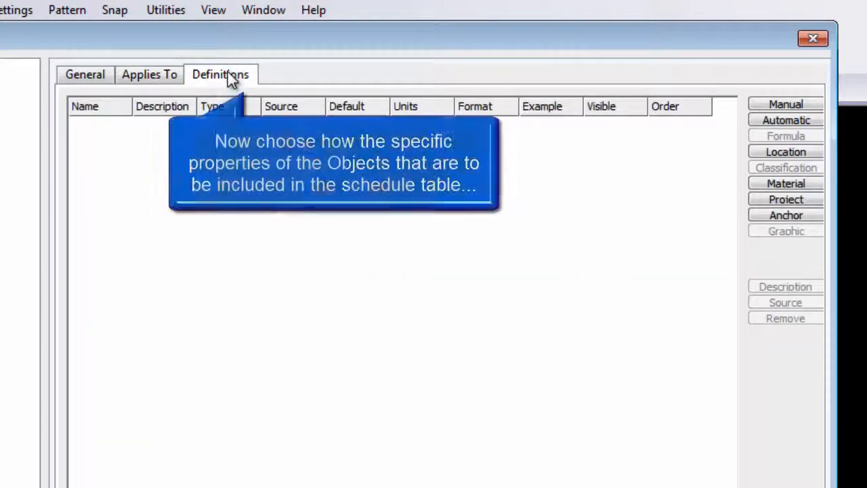
pyautogui.moveTo(305, 44); pyautogui.dragTo(323, 56)
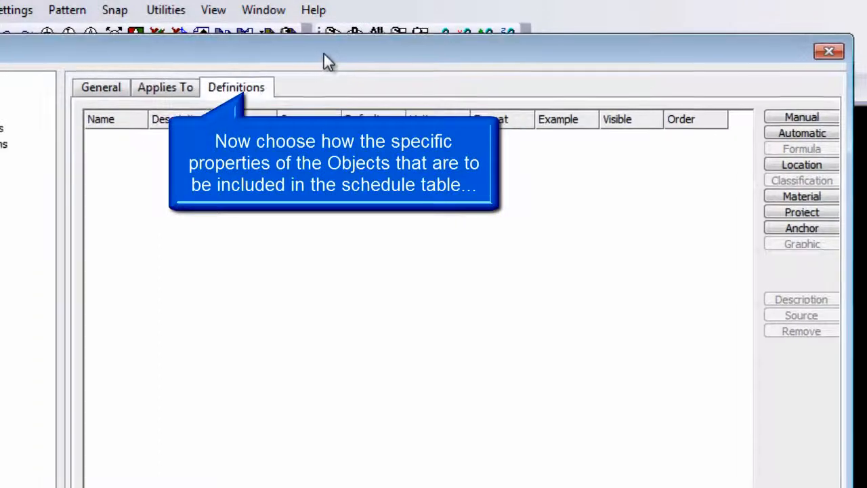
pyautogui.click(791, 135)
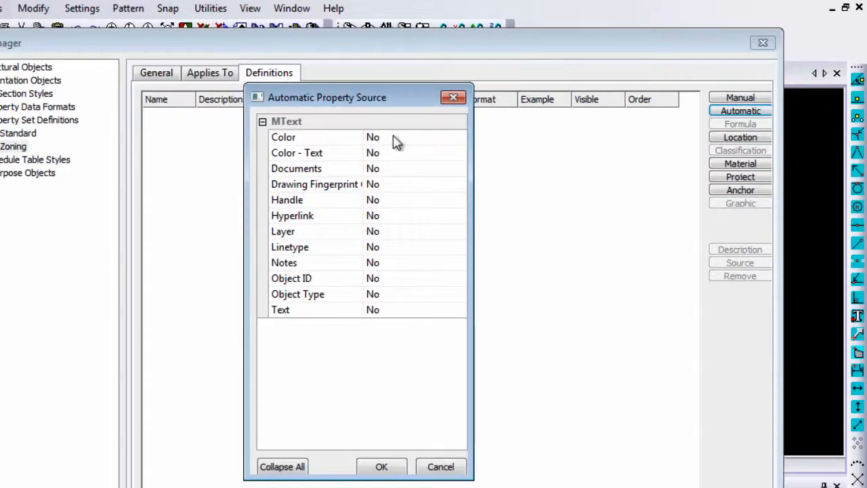
pyautogui.click(396, 138)
pyautogui.click(458, 138)
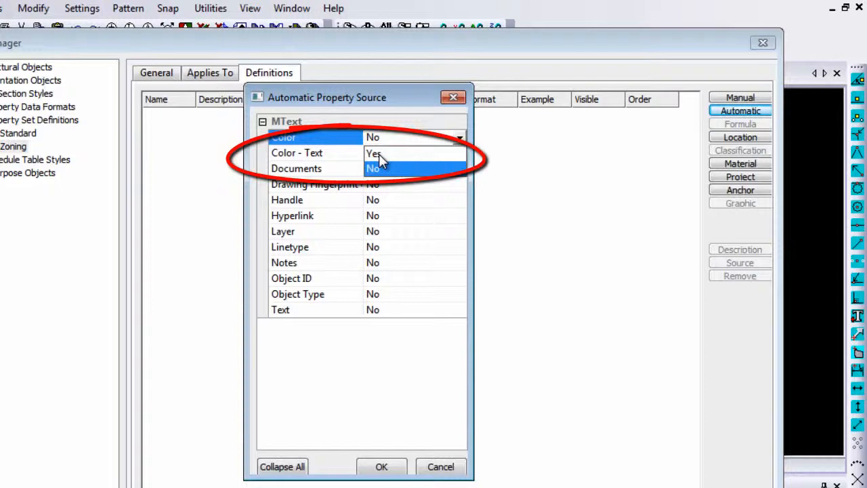
pyautogui.click(379, 154)
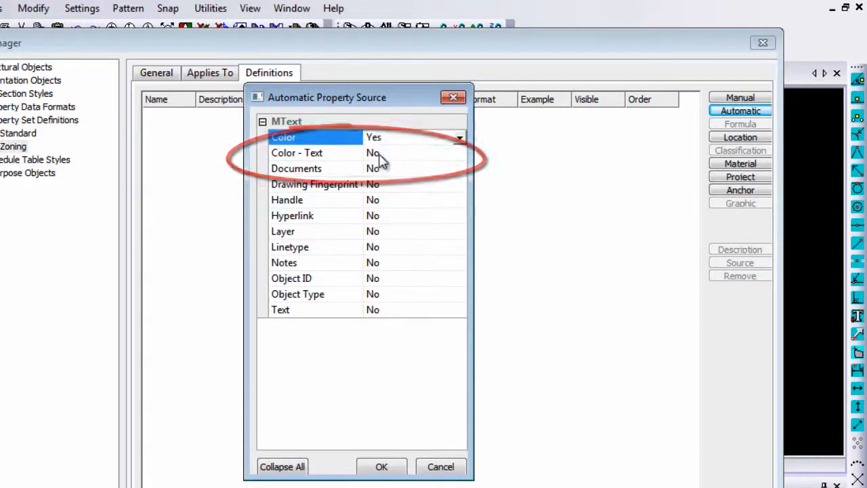
pyautogui.click(382, 467)
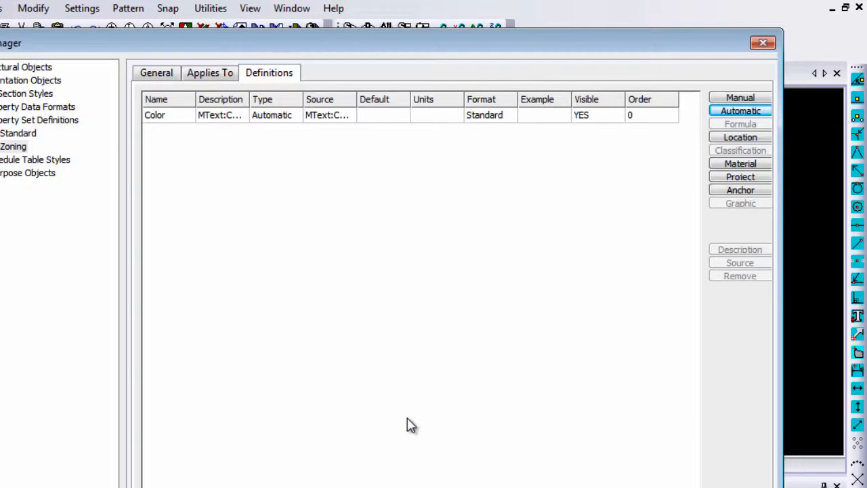
# Add the MText Layer property as an automatic property of the Zoning set
pyautogui.click(741, 111)
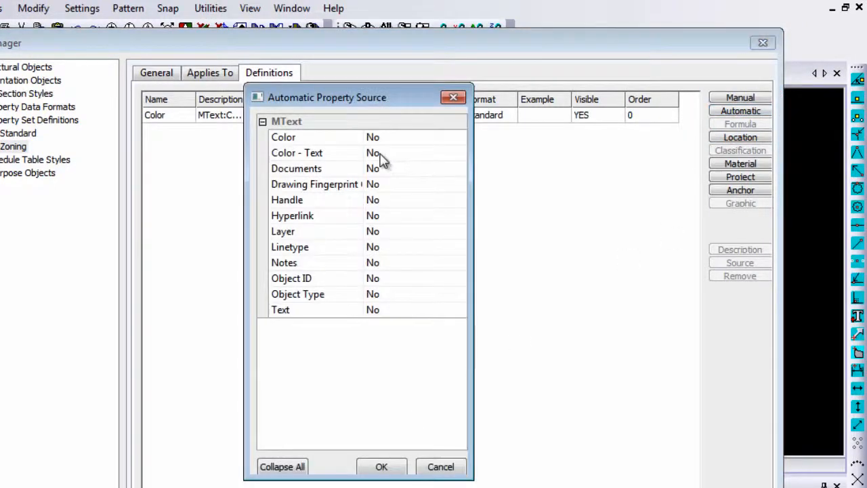
pyautogui.click(376, 232)
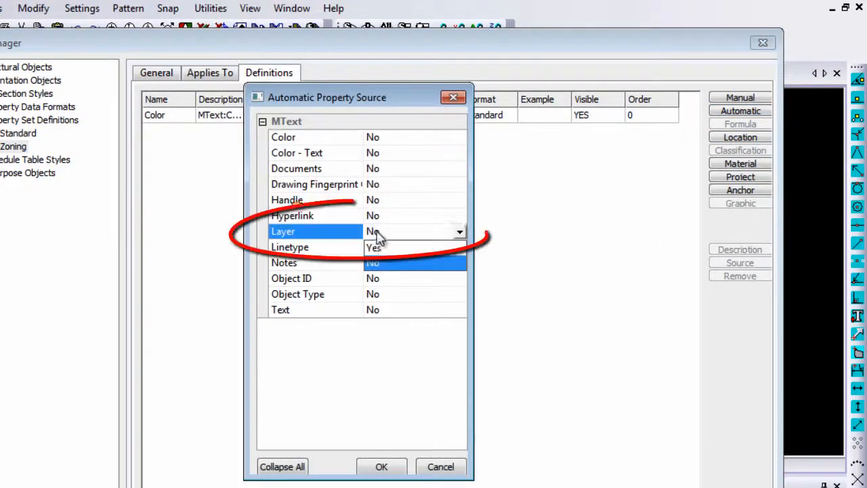
pyautogui.click(376, 248)
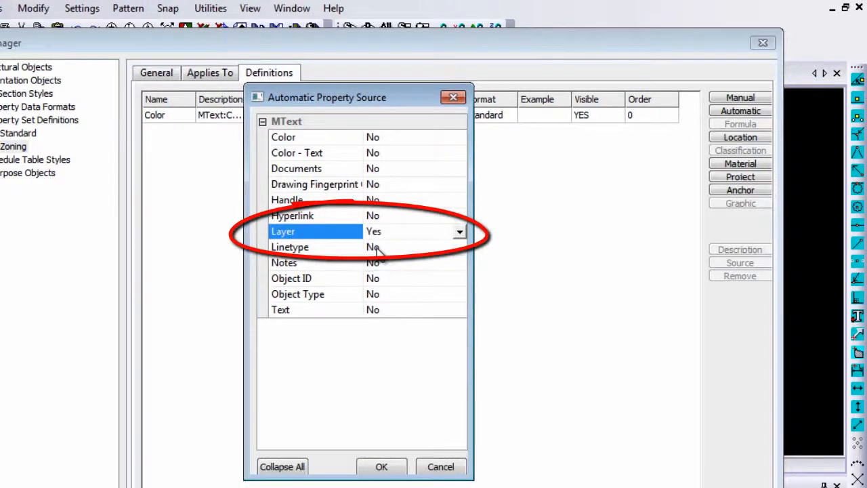
pyautogui.click(381, 466)
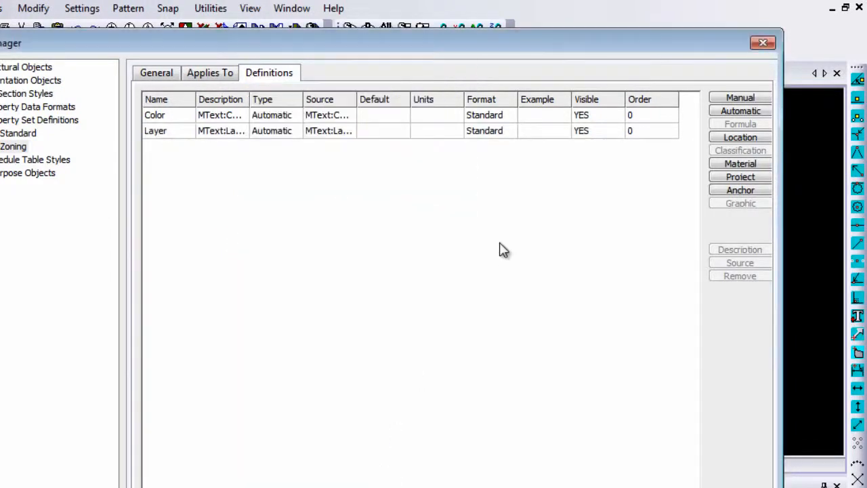
# Add the MText Text property as an automatic property of the Zoning set
pyautogui.click(741, 111)
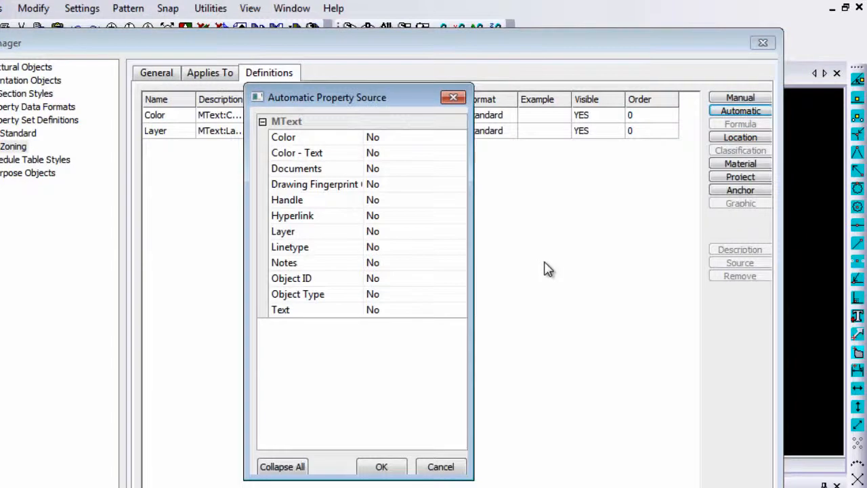
pyautogui.click(378, 313)
pyautogui.click(374, 327)
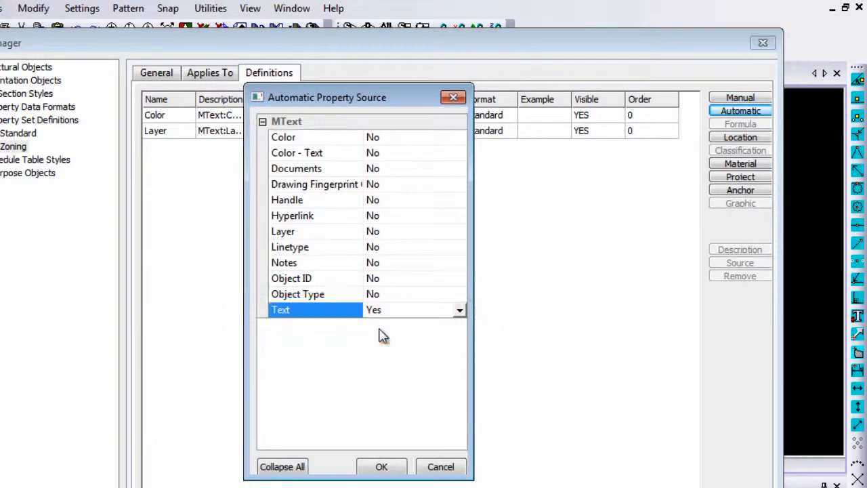
pyautogui.click(382, 467)
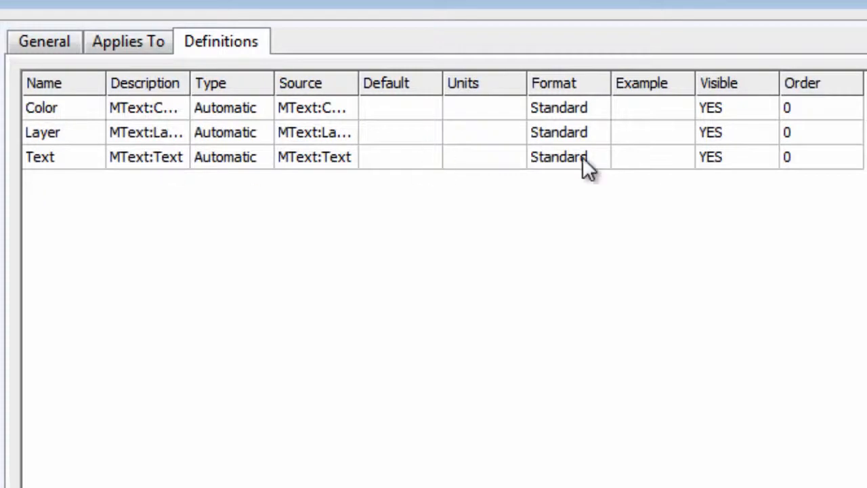
# Add a manual property named Sold, starting from the default, and enter Sold as its description
pyautogui.click(806, 68)
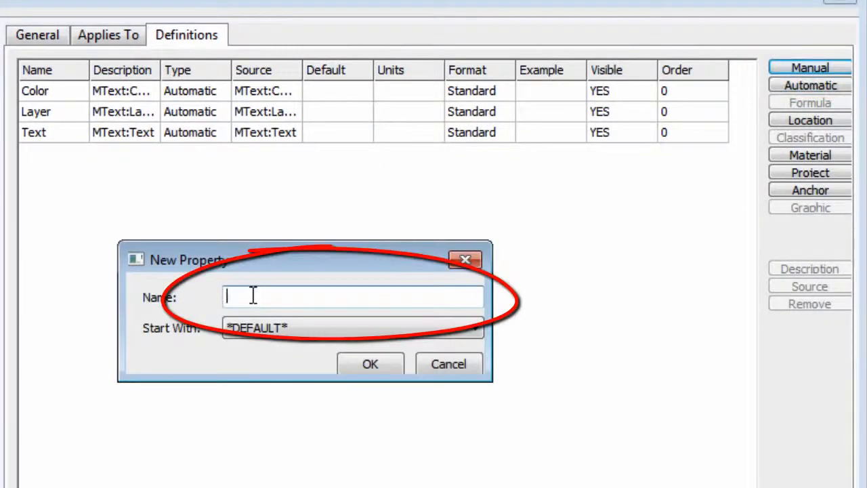
pyautogui.write('Sold')
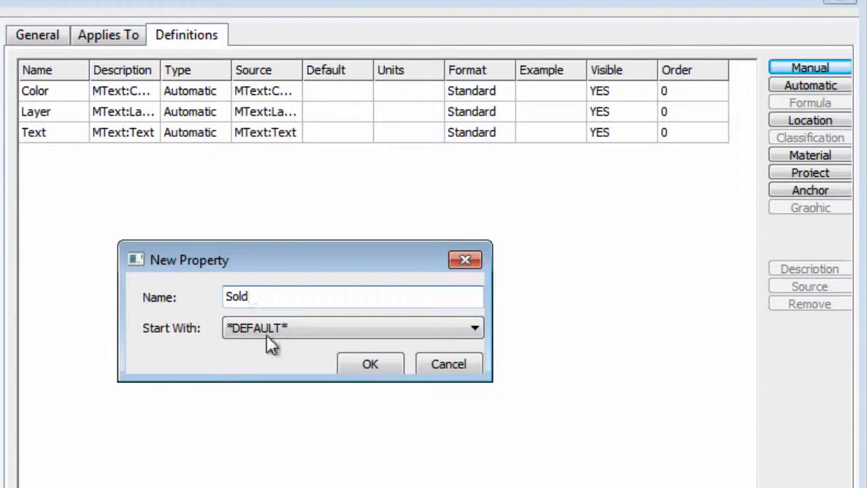
pyautogui.click(372, 365)
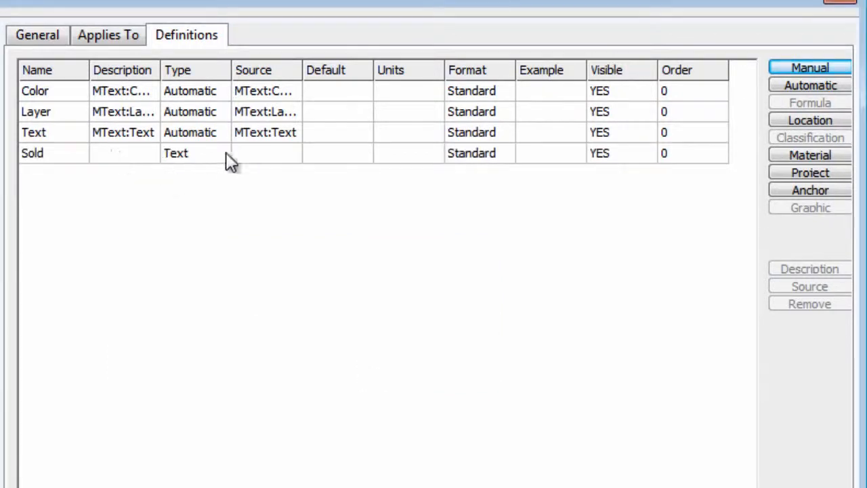
pyautogui.click(130, 155)
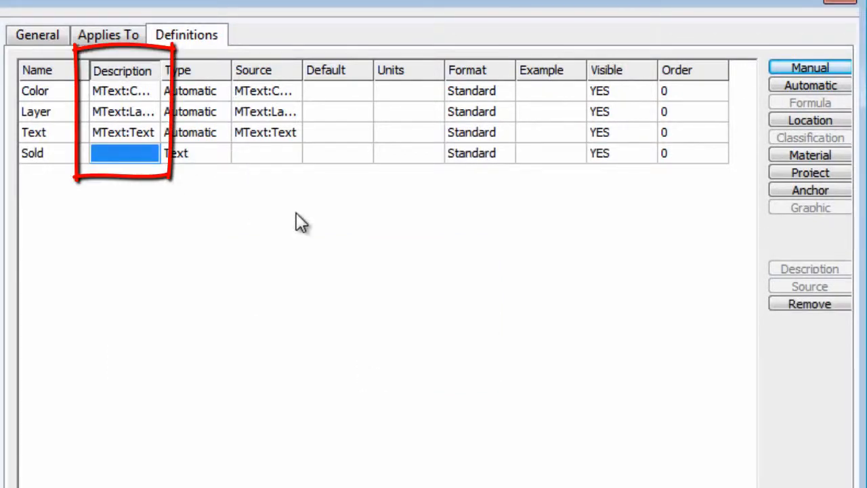
pyautogui.write('Sold')
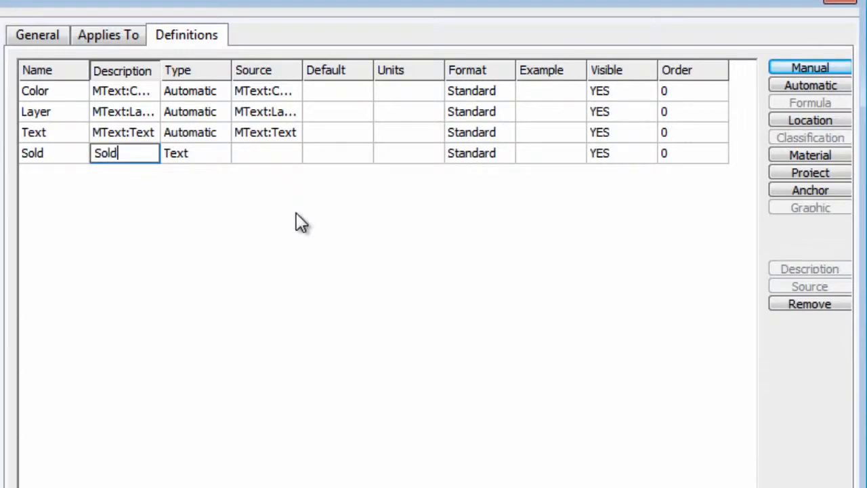
# Confirm the Sold property's description and create a new schedule table style named Zoning
pyautogui.press('Return')
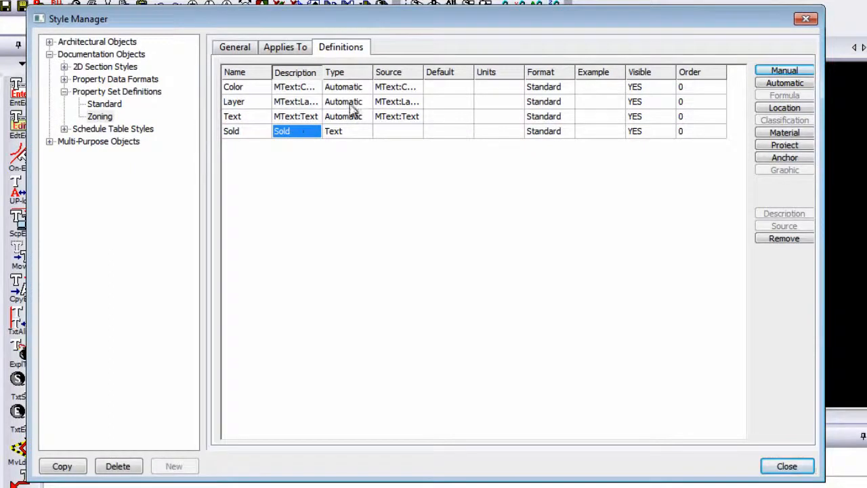
pyautogui.click(63, 128)
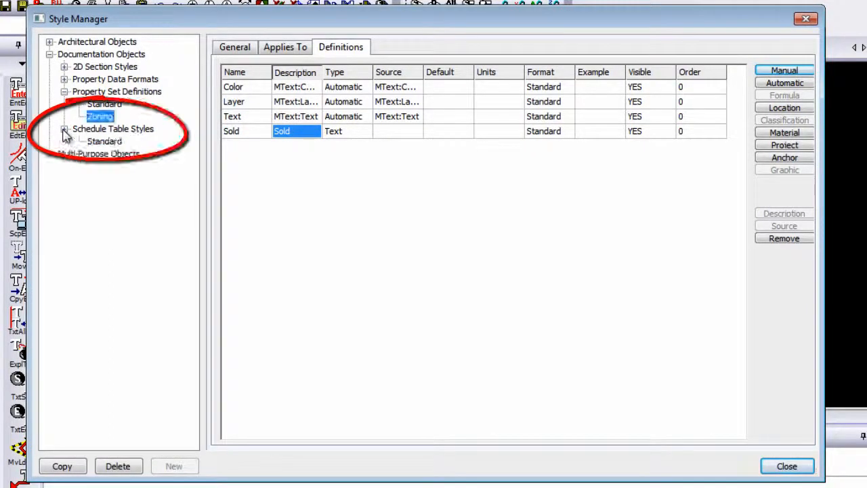
pyautogui.click(132, 130)
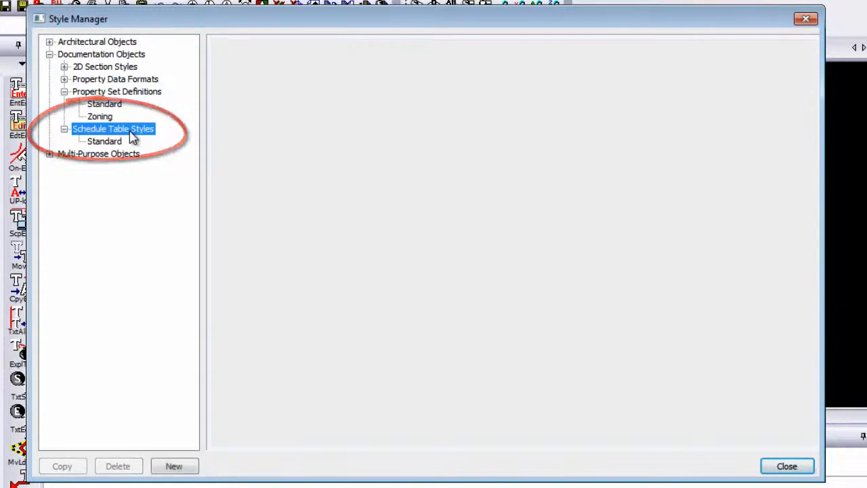
pyautogui.click(174, 467)
pyautogui.write('Zoning')
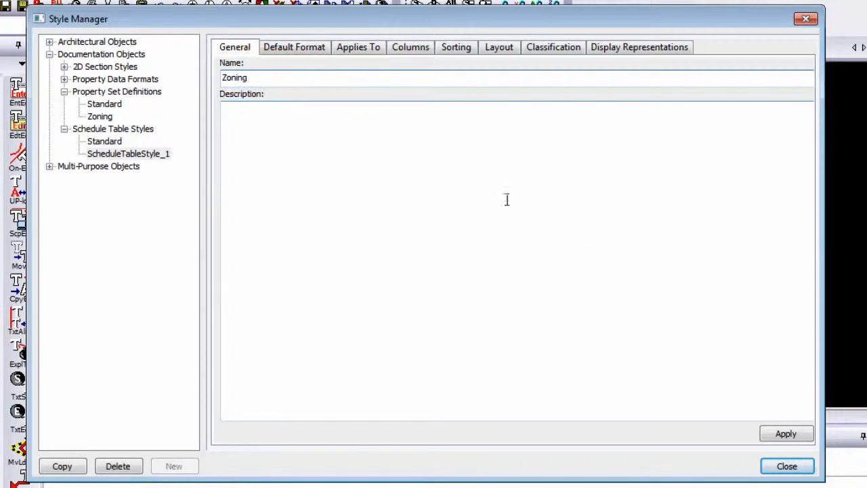
pyautogui.click(783, 435)
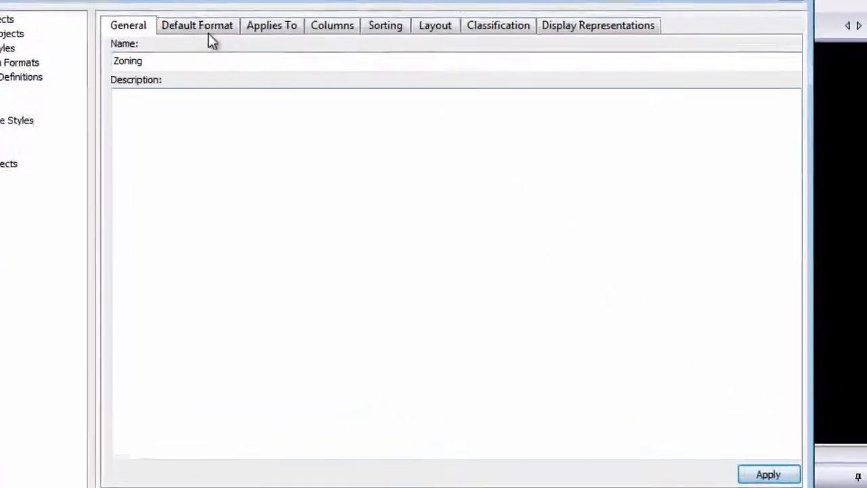
# Review the Zoning table style's default text format and make the style apply to MText objects
pyautogui.click(200, 27)
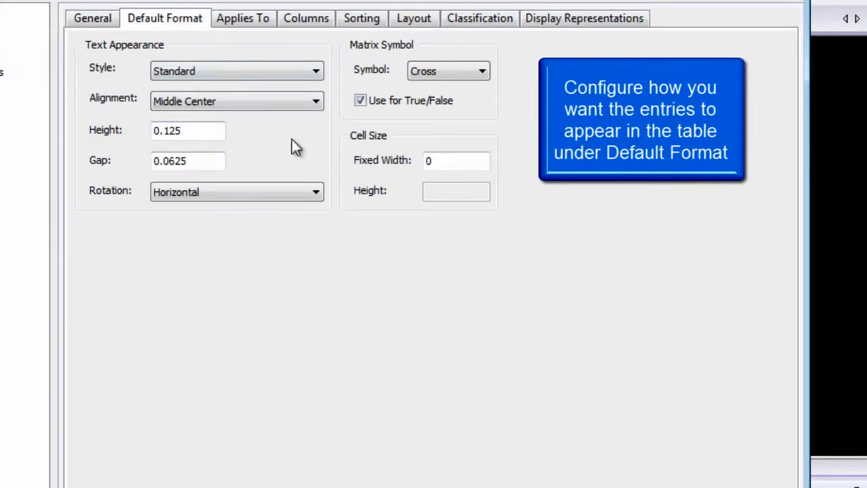
pyautogui.click(238, 18)
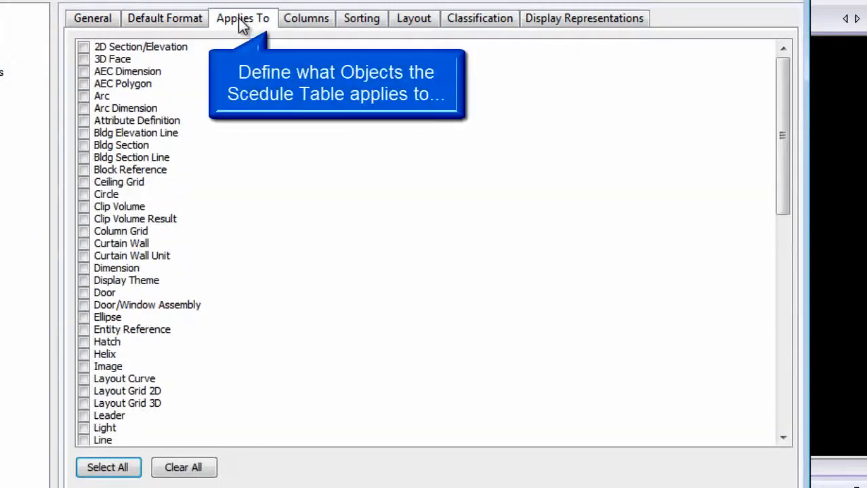
pyautogui.moveTo(790, 141); pyautogui.dragTo(792, 277)
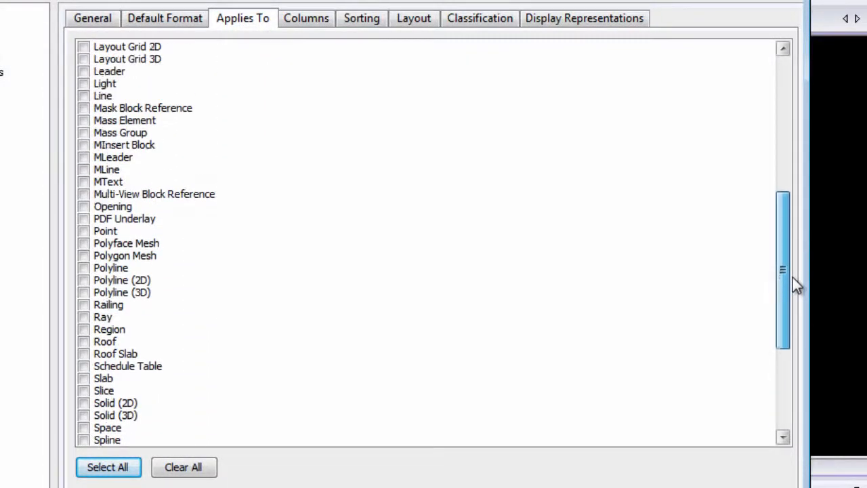
pyautogui.click(82, 182)
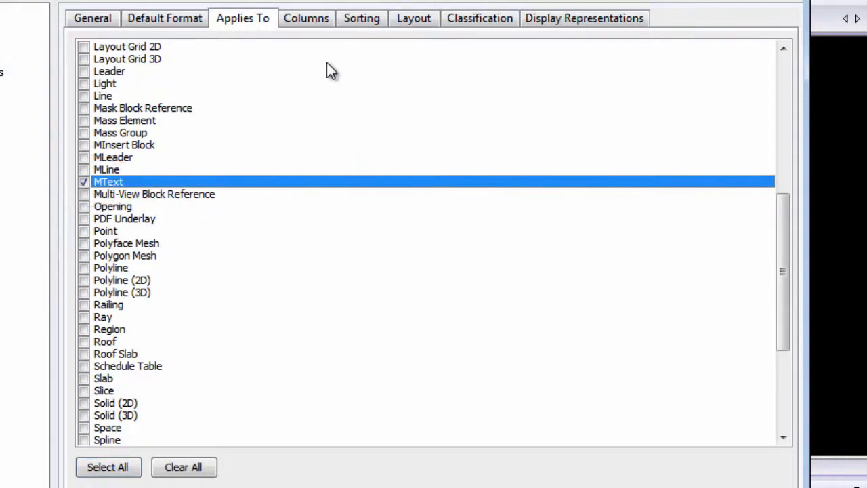
# Add the Color and Layer properties of the Zoning set as columns of the schedule table style
pyautogui.click(313, 24)
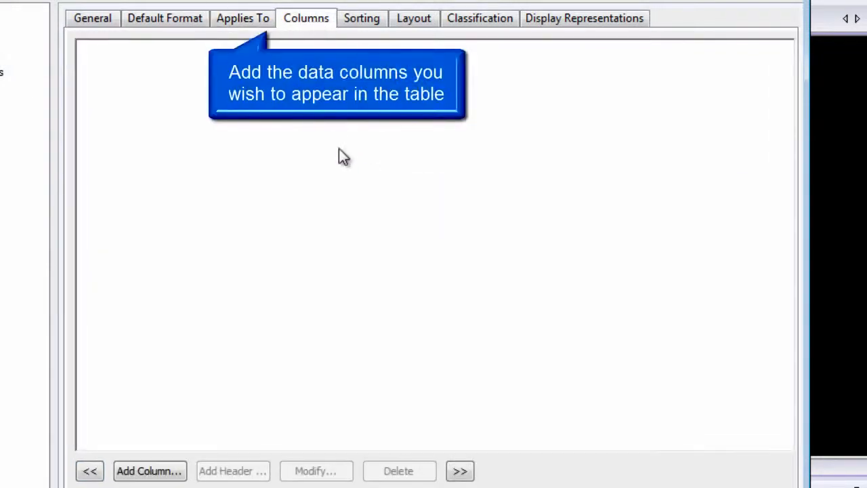
pyautogui.click(156, 474)
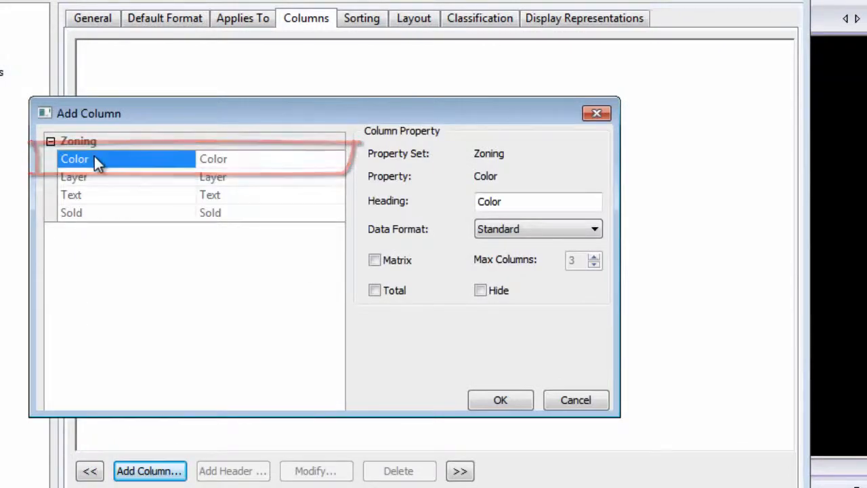
pyautogui.click(498, 400)
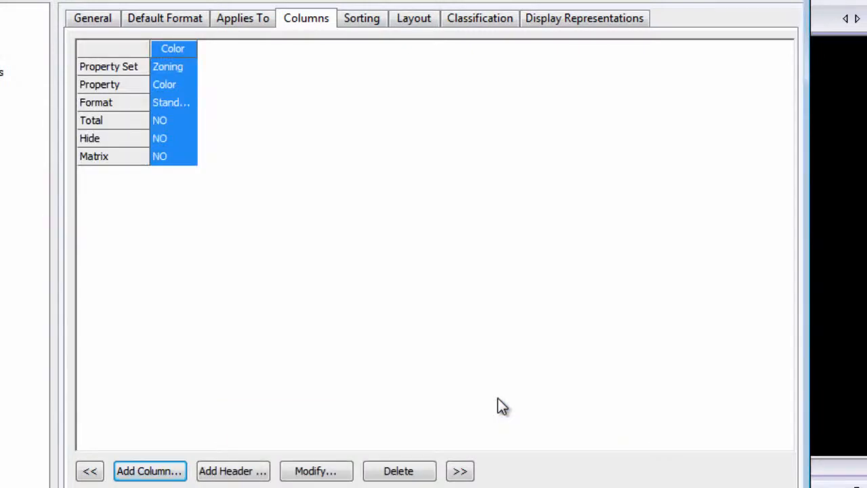
pyautogui.click(170, 471)
pyautogui.click(108, 181)
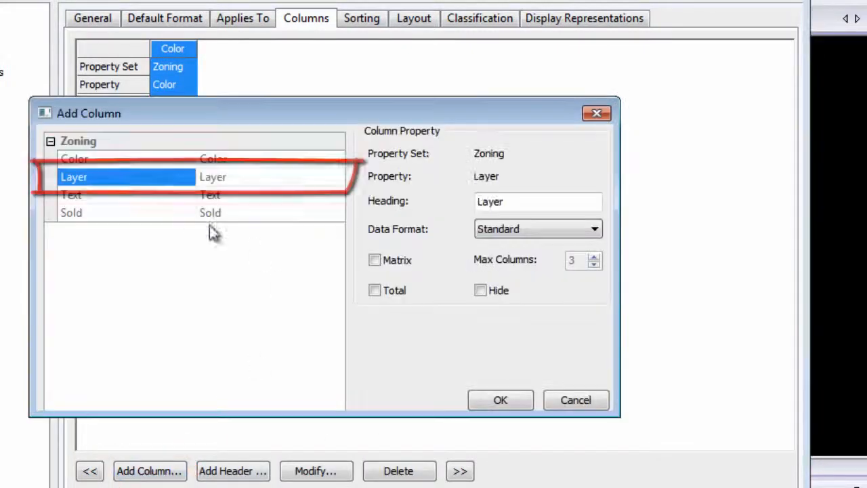
pyautogui.click(499, 399)
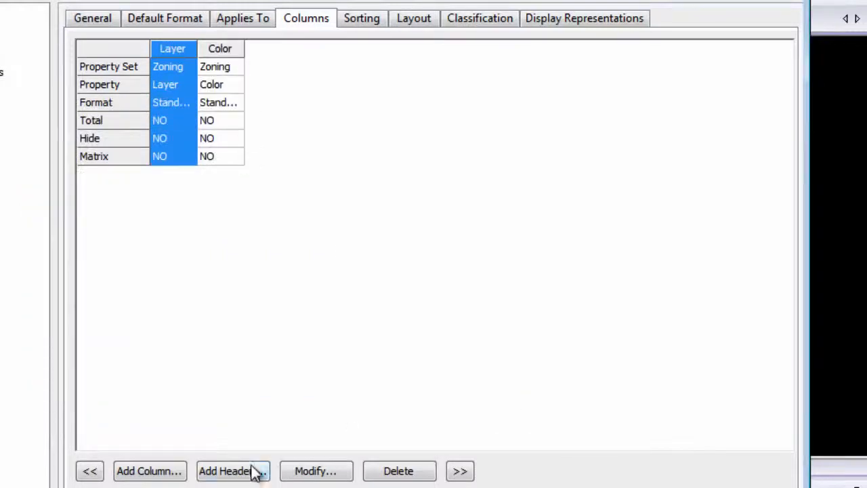
# Add the Text and Sold properties as further columns, keeping the Standard data format
pyautogui.click(170, 470)
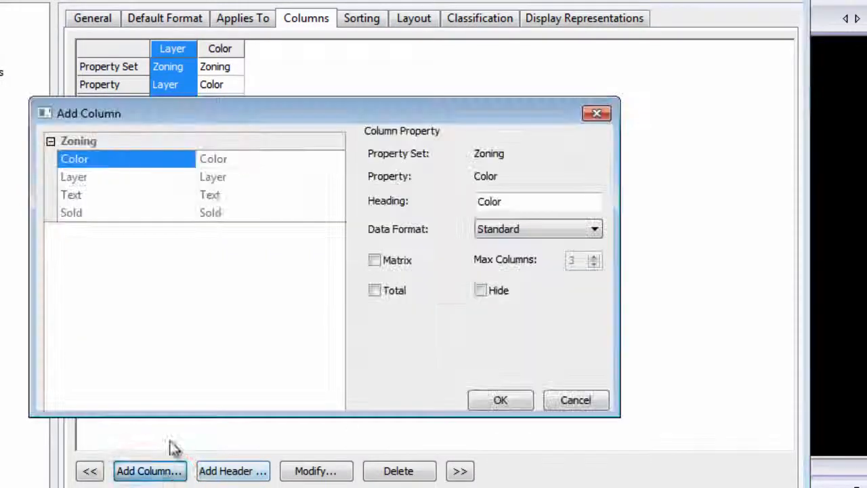
pyautogui.click(138, 198)
pyautogui.click(499, 400)
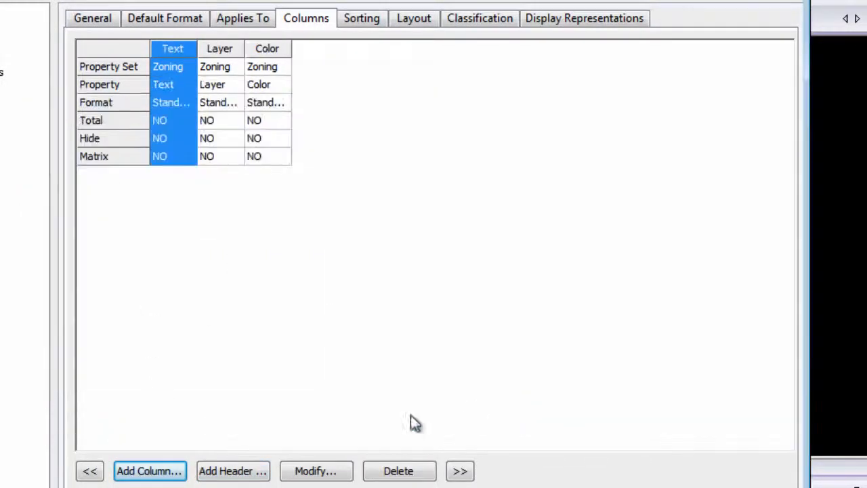
pyautogui.click(168, 471)
pyautogui.click(130, 215)
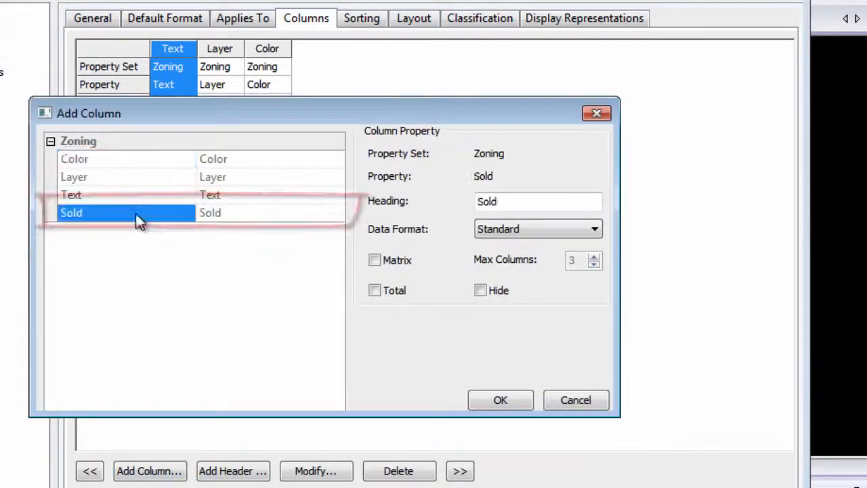
pyautogui.click(499, 400)
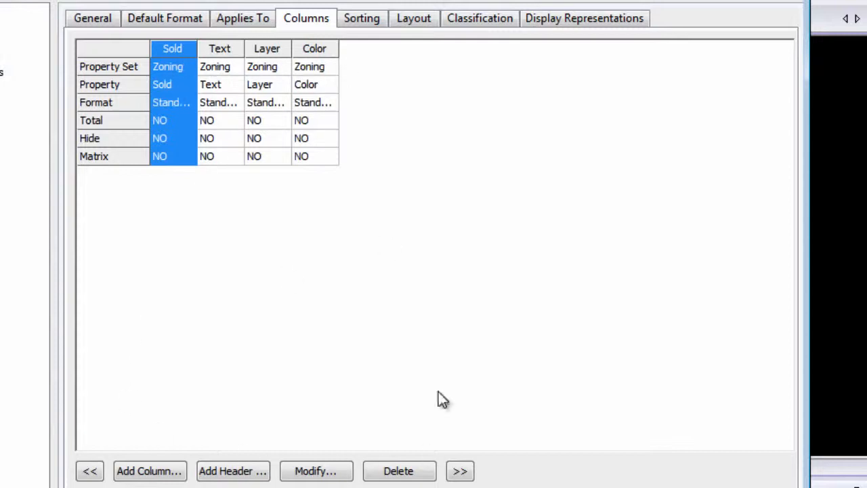
# Move the Sold column behind the Color column as the last one and close the Style Manager
pyautogui.click(460, 472)
pyautogui.click(460, 472)
pyautogui.click(460, 472)
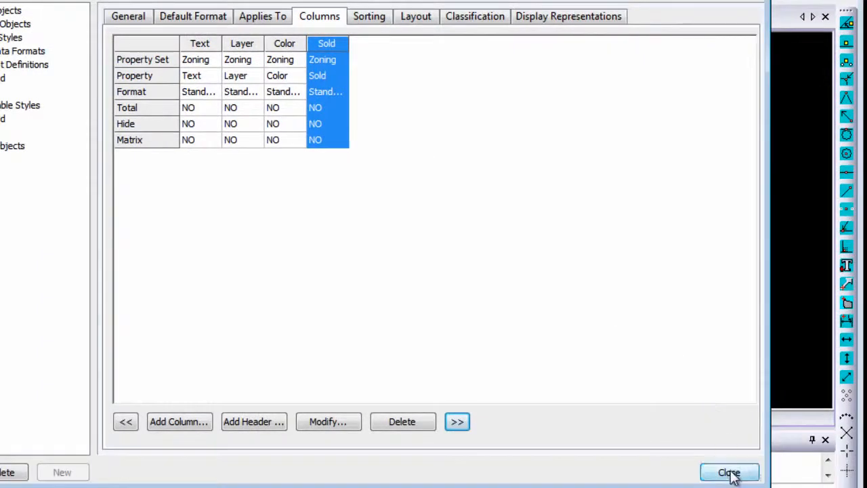
pyautogui.click(729, 472)
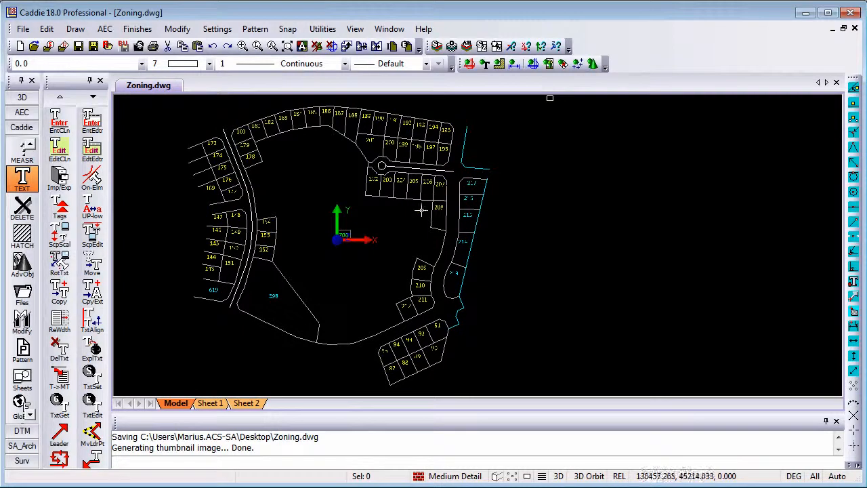
# Create a schedule table in the Zoning style from all objects of the stand plan and place it to the right of the plan
pyautogui.click(23, 113)
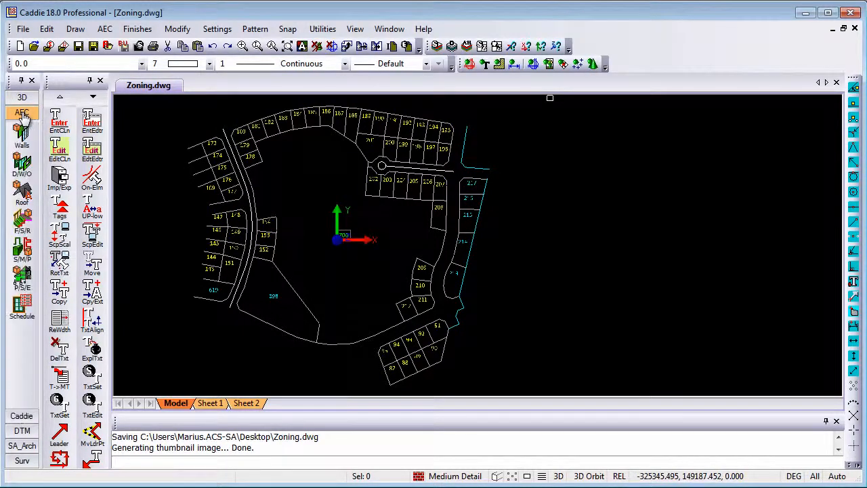
pyautogui.click(25, 314)
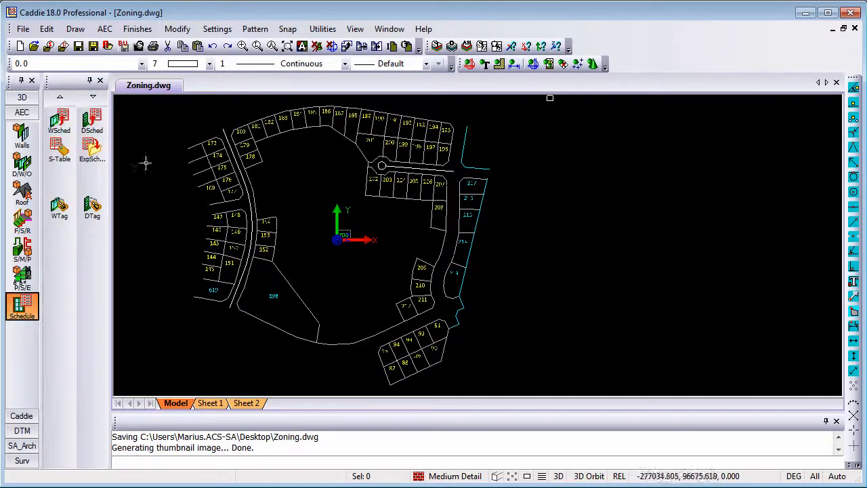
pyautogui.click(66, 150)
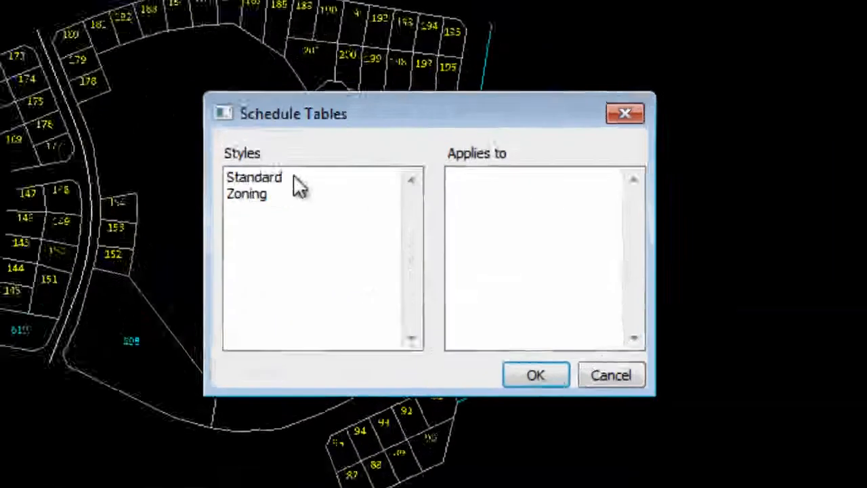
pyautogui.click(161, 173)
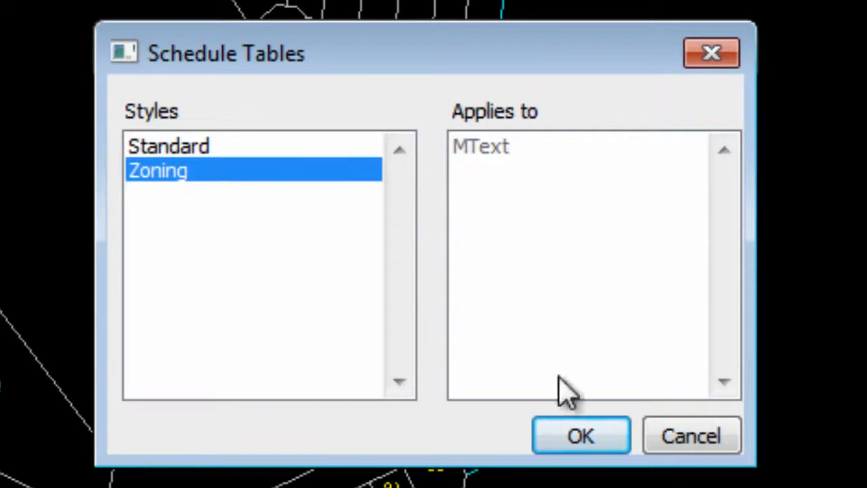
pyautogui.click(581, 437)
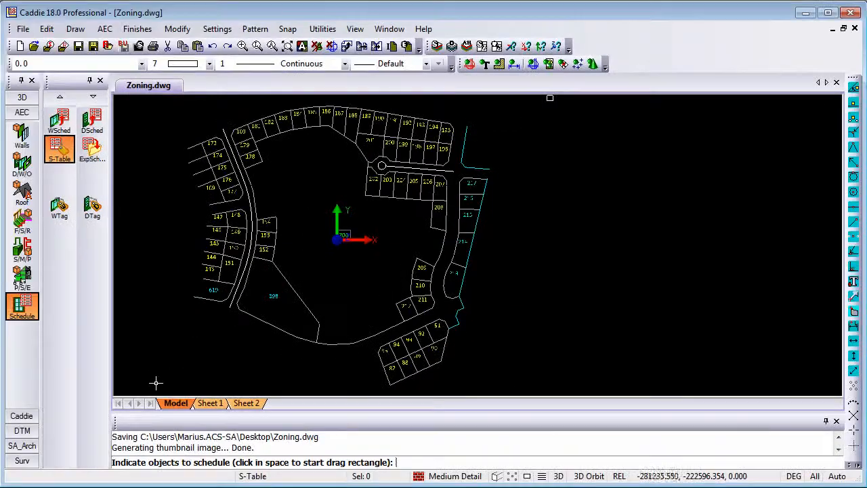
pyautogui.click(150, 383)
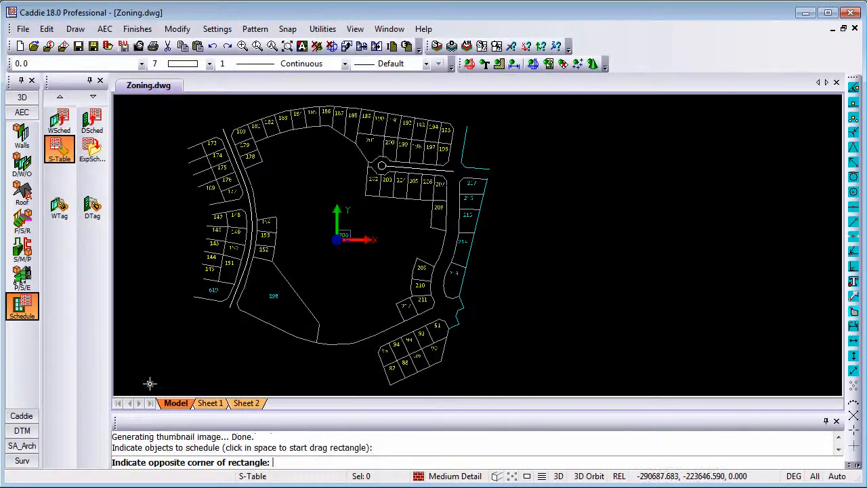
pyautogui.click(517, 100)
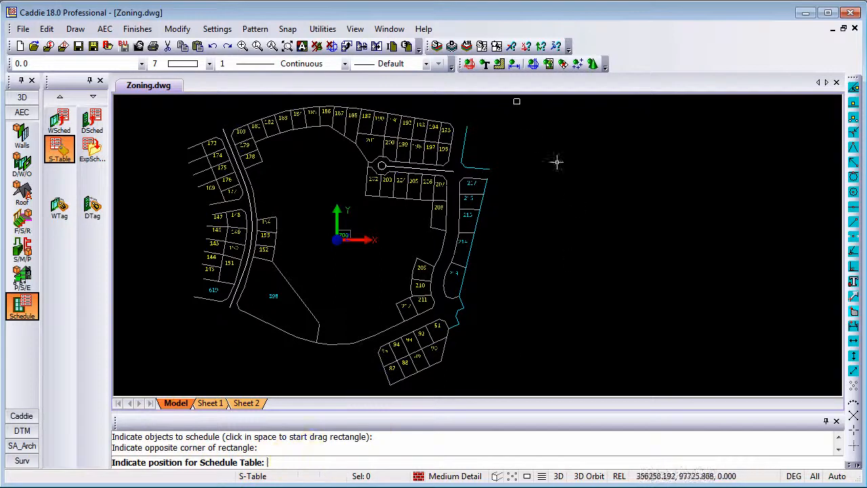
pyautogui.click(525, 143)
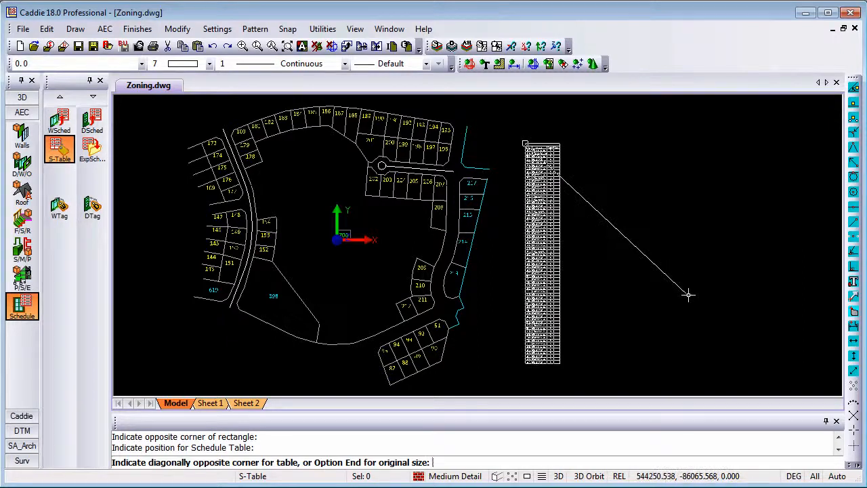
pyautogui.click(688, 294)
# Examine the Text, Layer, Color and Sold columns of the placed schedule table up close
pyautogui.scroll(6, 571, 213)
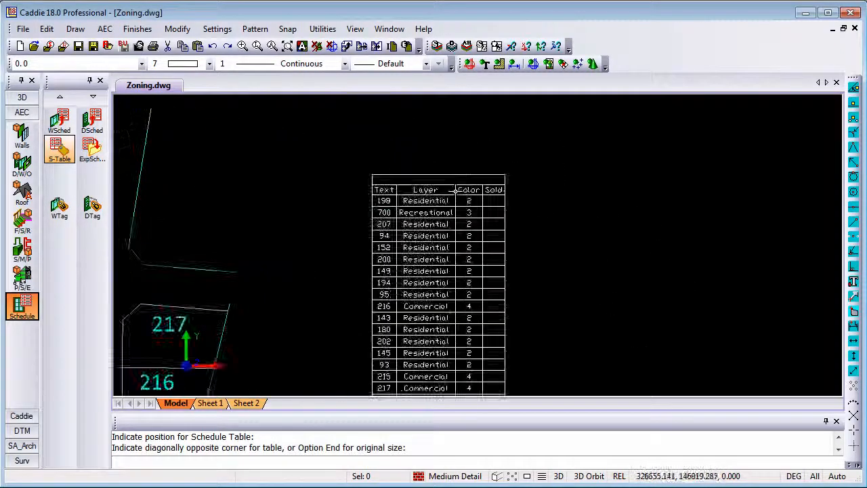
pyautogui.scroll(4, 441, 207)
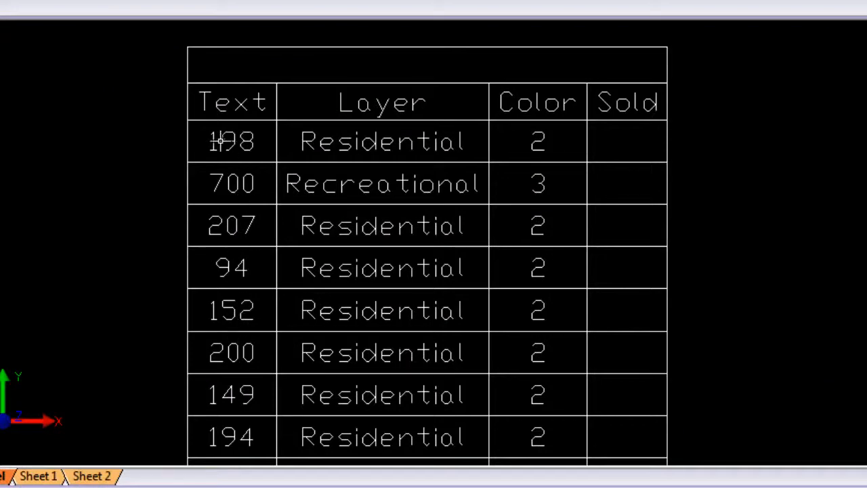
pyautogui.moveTo(233, 136); pyautogui.dragTo(230, 133, button='middle')
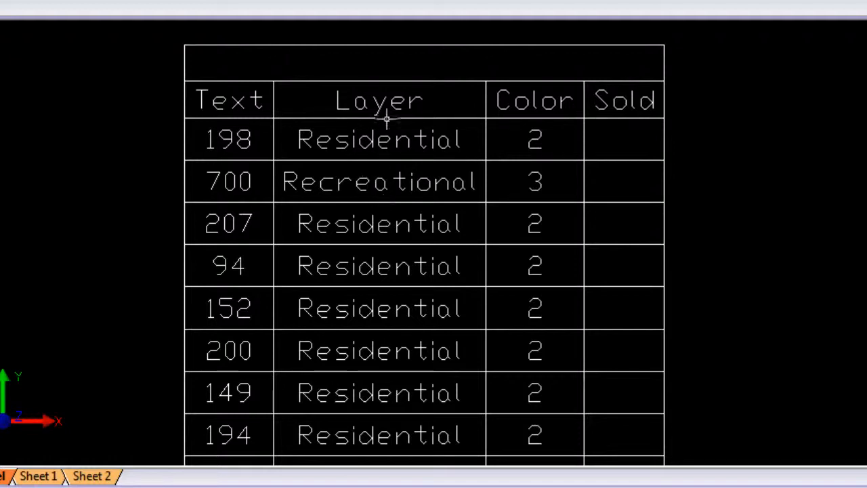
pyautogui.scroll(-3, 381, 237)
pyautogui.scroll(3, 384, 194)
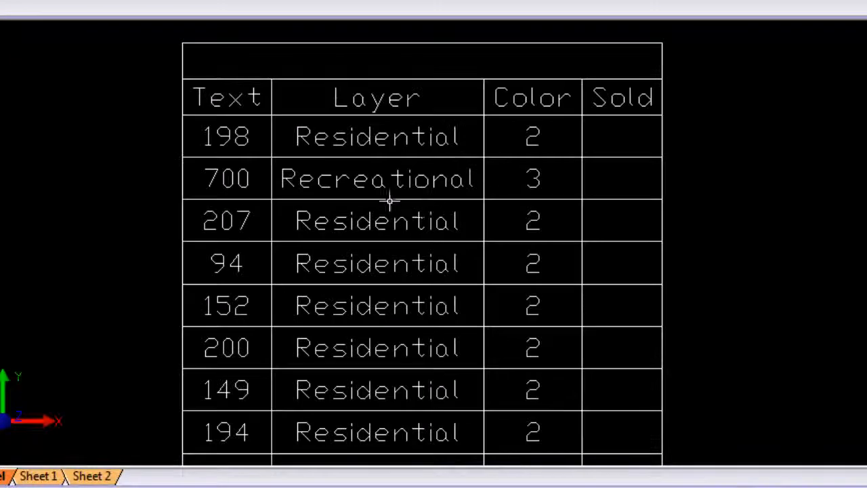
pyautogui.moveTo(406, 221); pyautogui.dragTo(348, 249, button='middle')
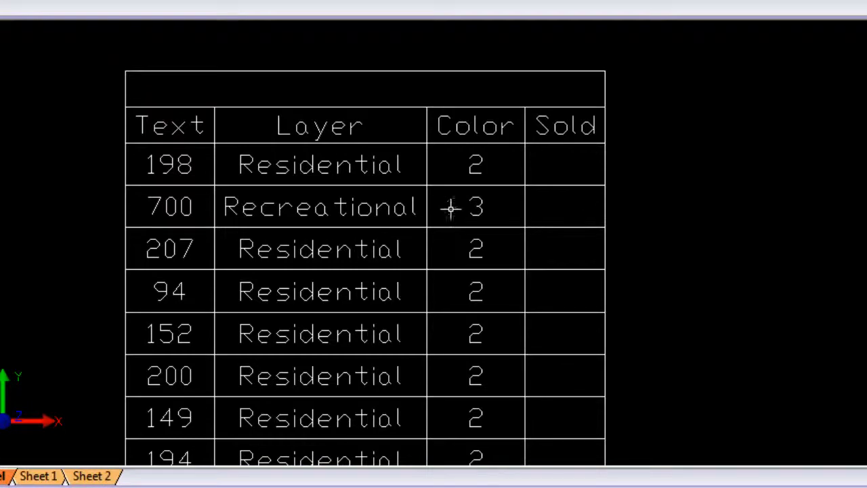
pyautogui.scroll(-1, 473, 194)
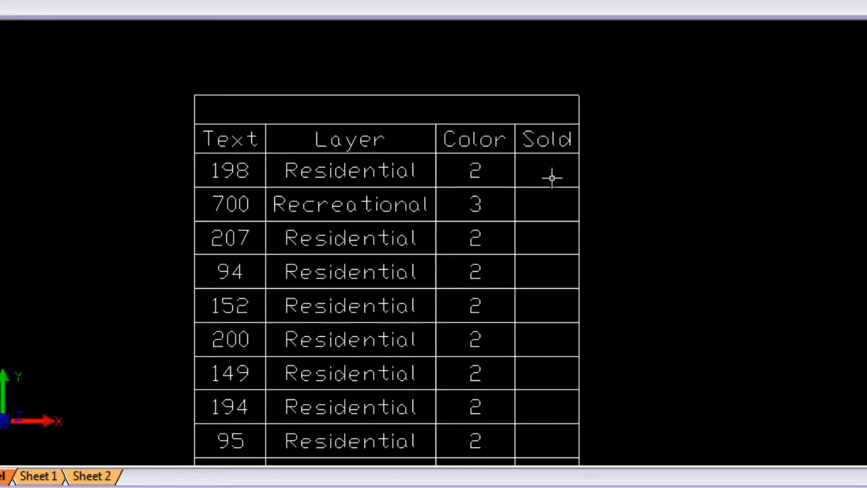
pyautogui.scroll(-1, 554, 164)
pyautogui.moveTo(521, 176); pyautogui.dragTo(440, 177, button='middle')
pyautogui.scroll(2, 493, 174)
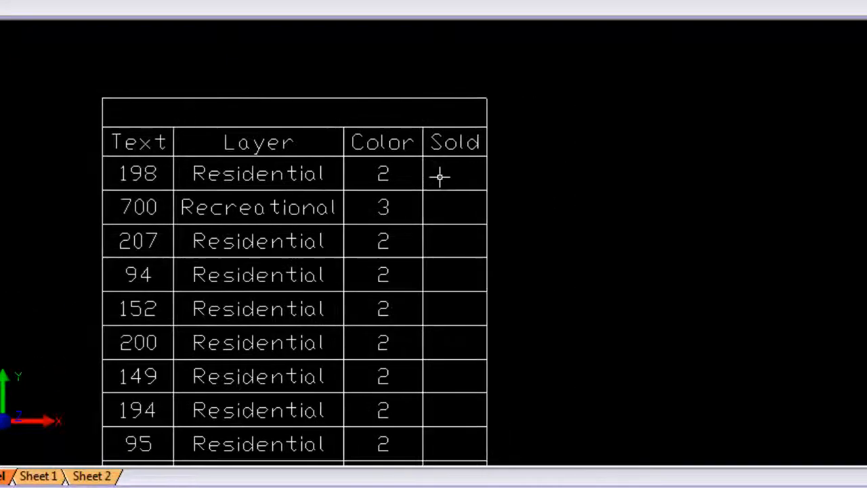
# Select stand number 217 in the plan and display its extended data in the object properties
pyautogui.moveTo(449, 170); pyautogui.dragTo(445, 152)
pyautogui.scroll(-7, 555, 195)
pyautogui.scroll(2, 246, 160)
pyautogui.moveTo(374, 238); pyautogui.dragTo(352, 158, button='middle')
pyautogui.scroll(2, 400, 252)
pyautogui.click(376, 222)
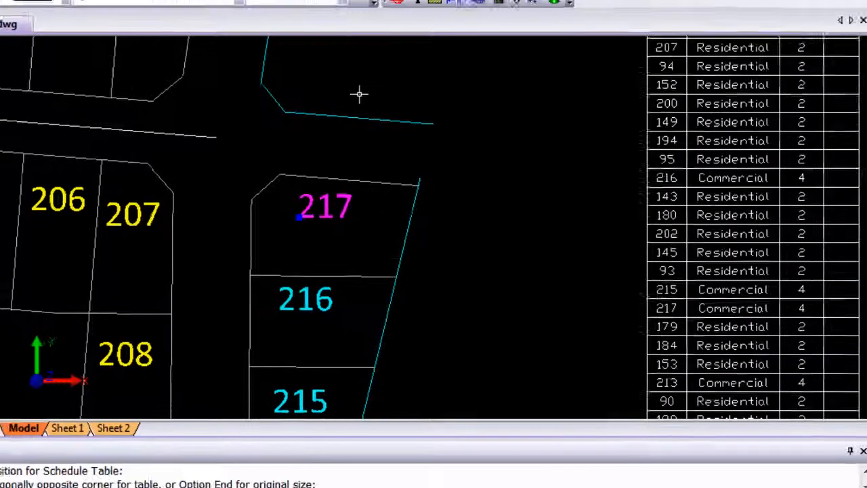
pyautogui.rightClick(376, 91)
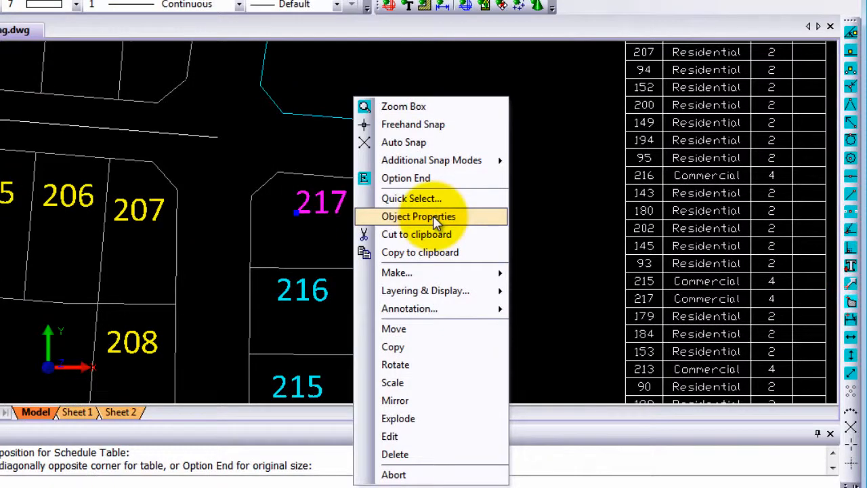
pyautogui.click(437, 220)
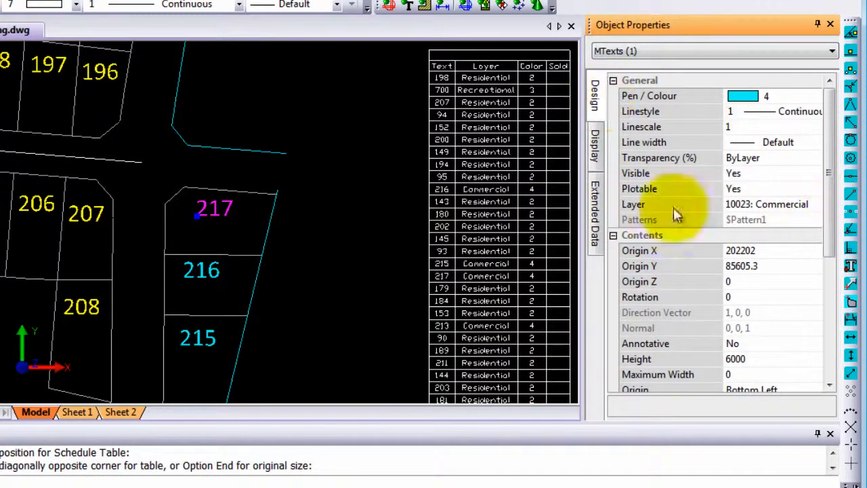
pyautogui.click(597, 205)
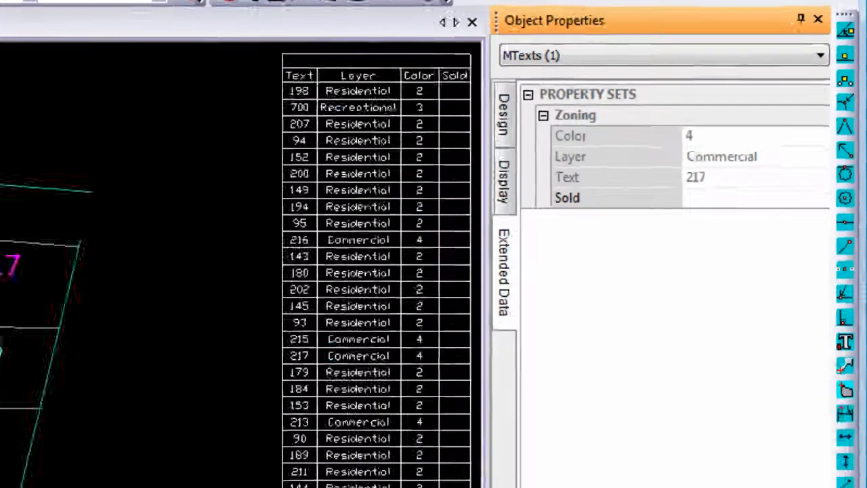
# Keep the Zoning property set included for stand 217 and set its Sold property to Yes
pyautogui.click(607, 462)
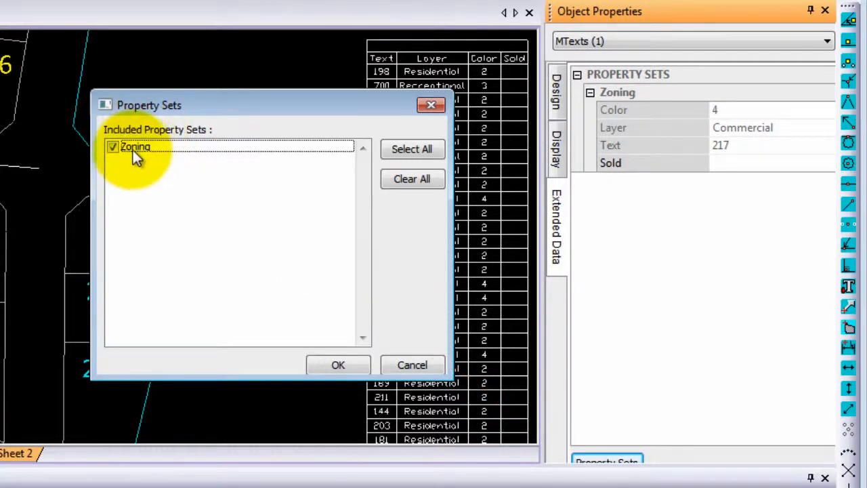
pyautogui.click(336, 365)
pyautogui.click(733, 165)
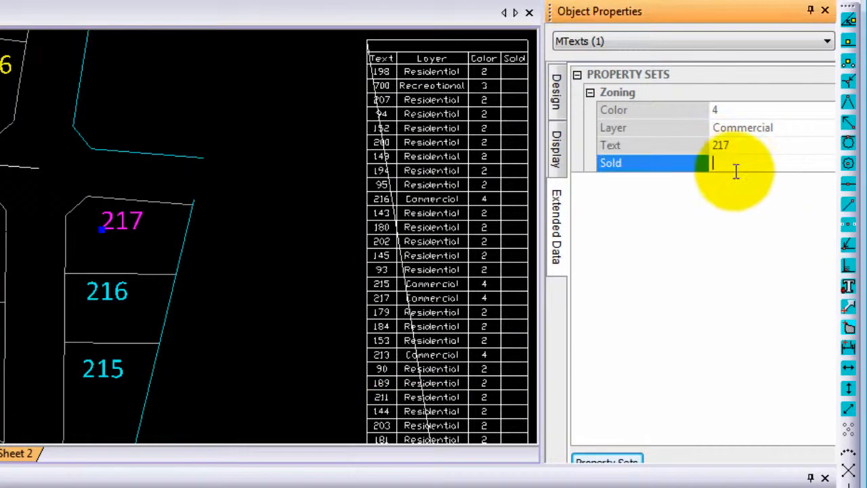
pyautogui.write('Yes')
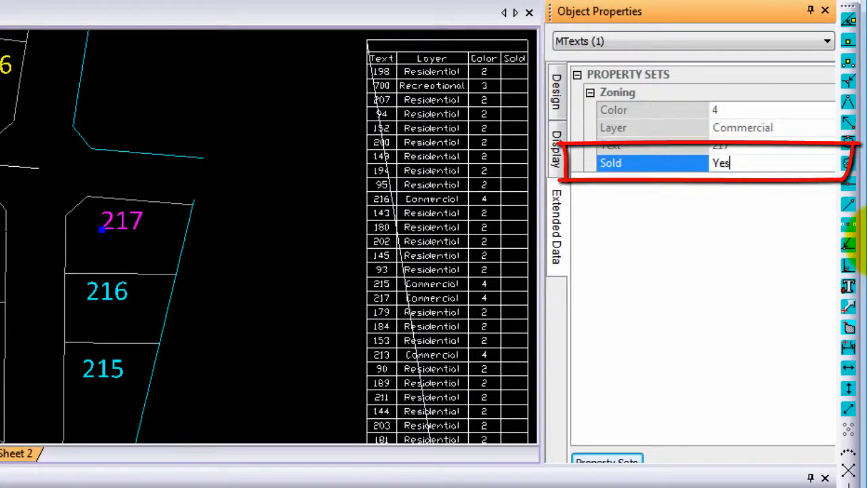
pyautogui.moveTo(188, 180); pyautogui.dragTo(211, 194, button='middle')
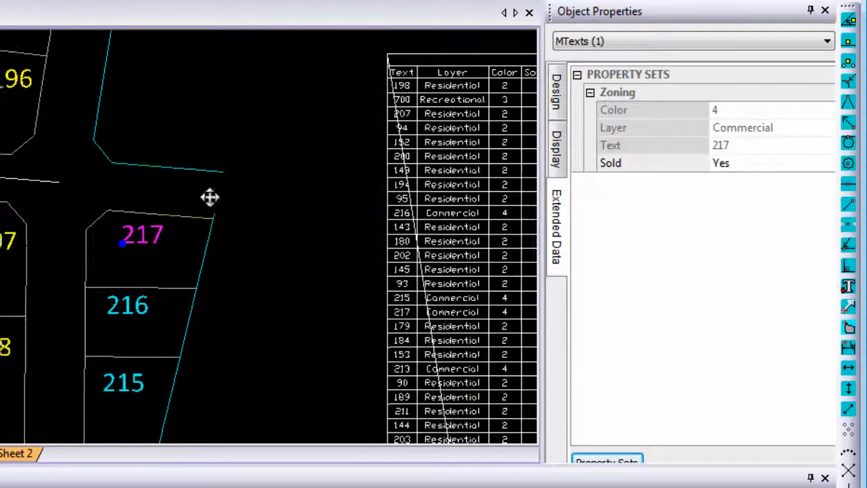
# Select the schedule table and set its Update Automatically property to Yes
pyautogui.moveTo(309, 189)
pyautogui.mouseDown(button='middle')
pyautogui.moveTo(89, 193)
pyautogui.moveTo(41, 204)
pyautogui.mouseUp(button='middle')
pyautogui.scroll(1, 233, 233)
pyautogui.scroll(1, 232, 232)
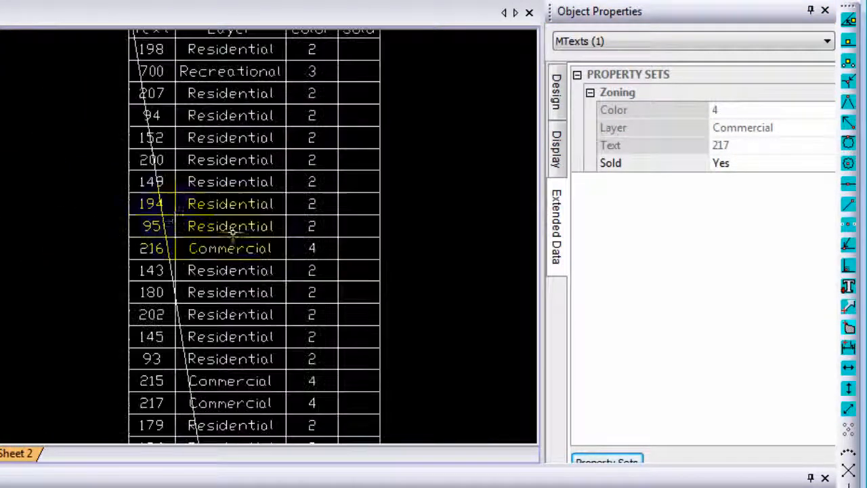
pyautogui.scroll(-1, 156, 170)
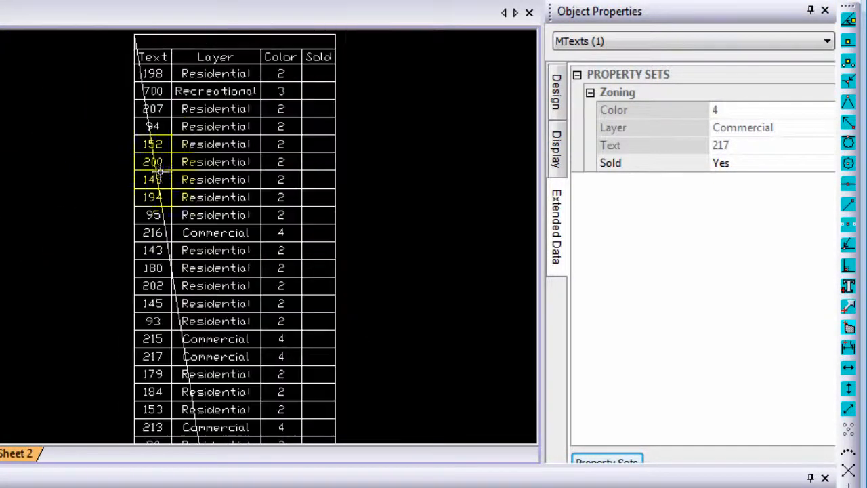
pyautogui.moveTo(193, 184)
pyautogui.mouseDown(button='middle')
pyautogui.moveTo(173, 209)
pyautogui.moveTo(158, 209)
pyautogui.moveTo(186, 205)
pyautogui.mouseUp(button='middle')
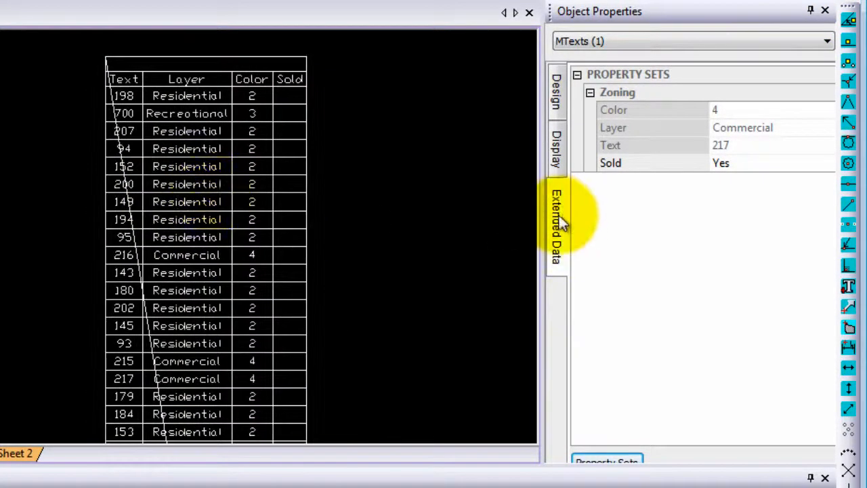
pyautogui.click(557, 115)
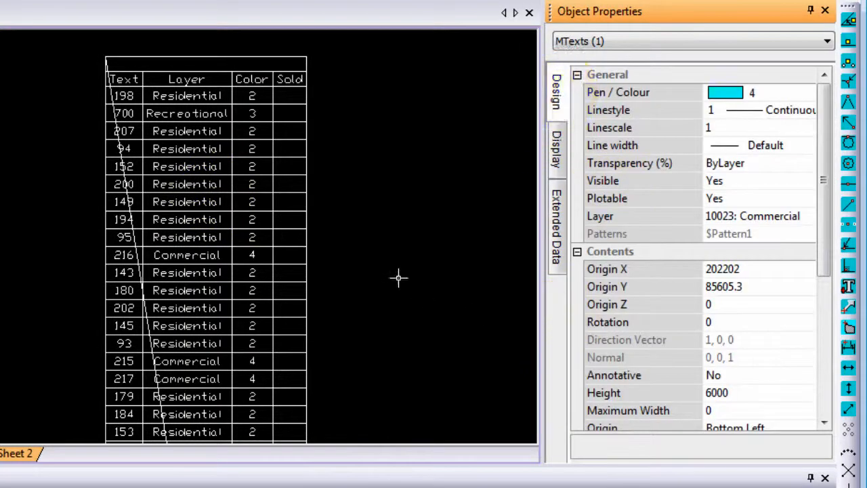
pyautogui.moveTo(401, 265); pyautogui.dragTo(410, 249, button='middle')
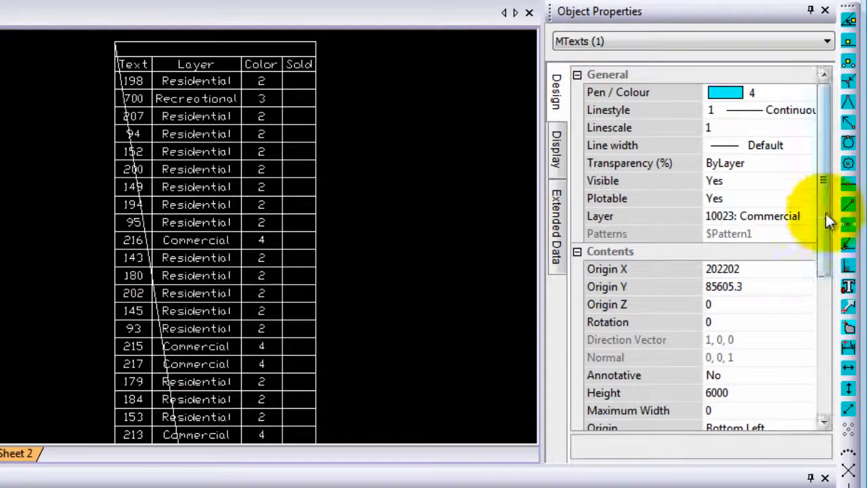
pyautogui.click(212, 159)
pyautogui.scroll(-2, 824, 263)
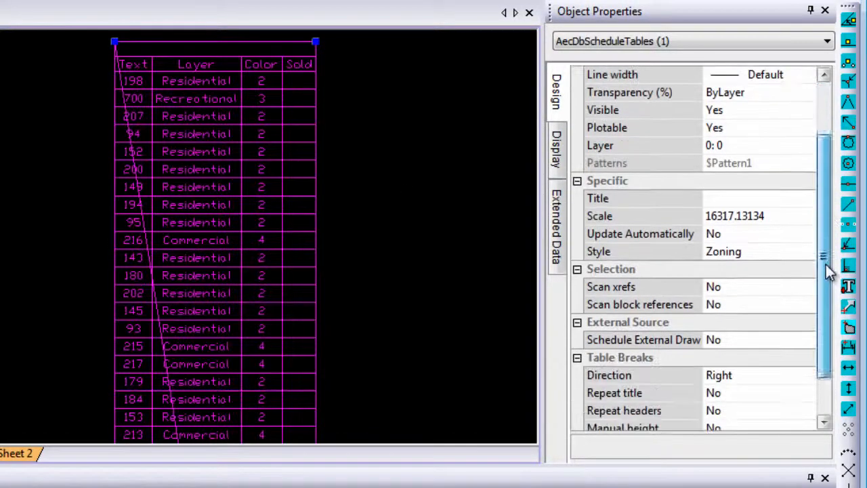
pyautogui.click(724, 233)
pyautogui.click(719, 252)
pyautogui.scroll(3, 217, 381)
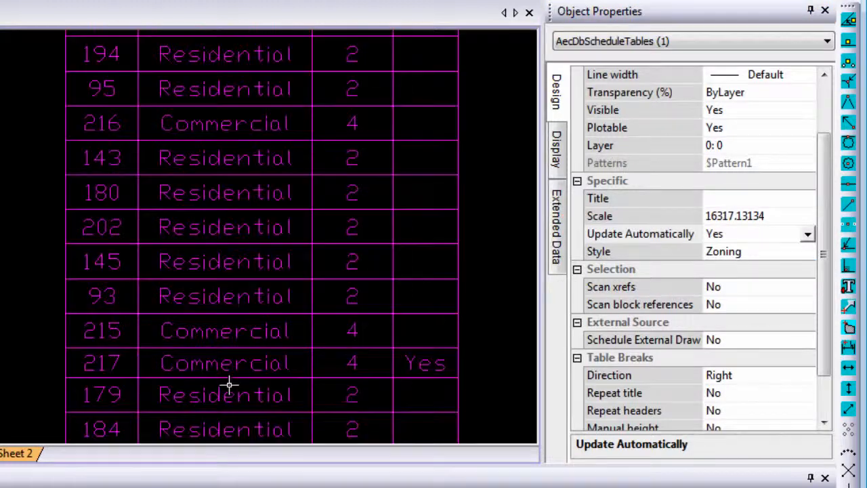
# Select stand number 181 in the plan and set its Sold property to No in the extended data
pyautogui.scroll(-5, 418, 359)
pyautogui.scroll(3, 270, 210)
pyautogui.press('Escape')
pyautogui.moveTo(80, 215); pyautogui.dragTo(186, 233, button='middle')
pyautogui.click(62, 180)
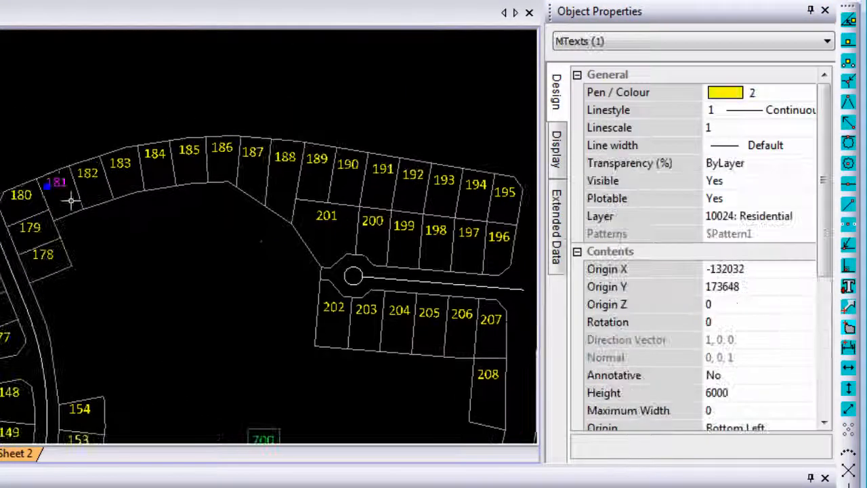
pyautogui.click(557, 226)
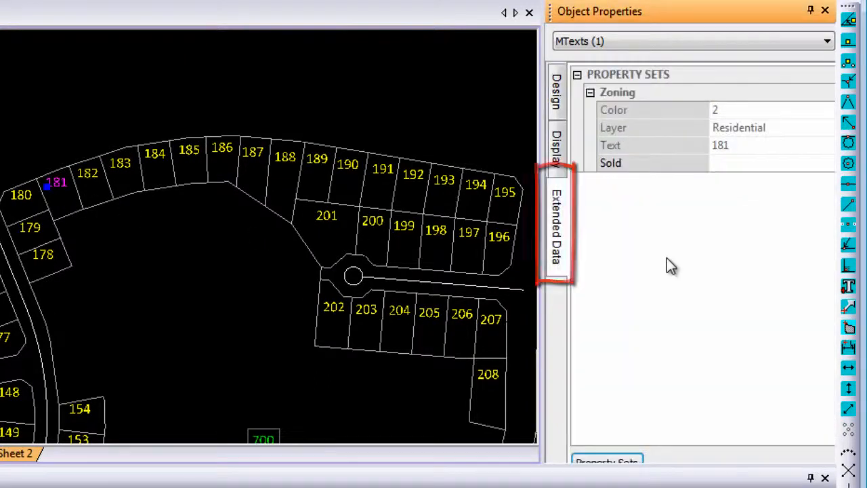
pyautogui.click(730, 164)
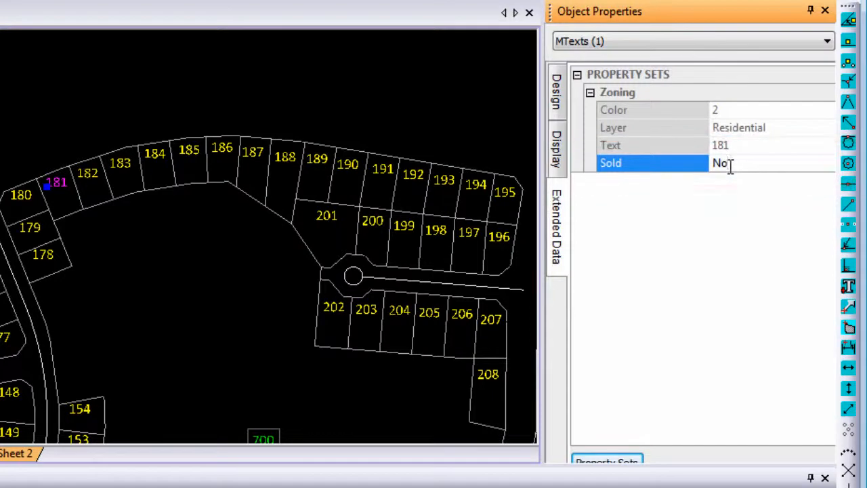
# Examine the Sold column in the schedule table rows for stands 217 and 181
pyautogui.moveTo(294, 194); pyautogui.dragTo(0, 183, button='middle')
pyautogui.moveTo(229, 285); pyautogui.dragTo(165, 176, button='middle')
pyautogui.scroll(4, 260, 285)
pyautogui.moveTo(334, 217); pyautogui.dragTo(316, 219, button='middle')
pyautogui.scroll(2, 237, 246)
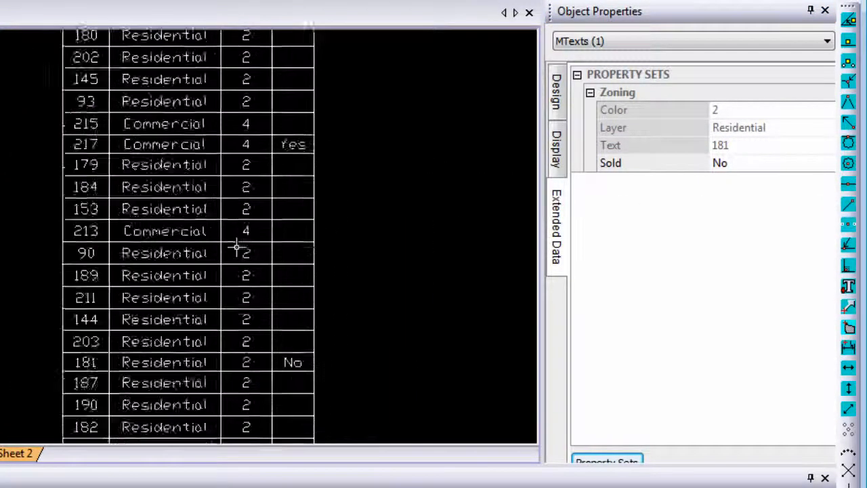
pyautogui.moveTo(271, 248); pyautogui.dragTo(293, 254, button='middle')
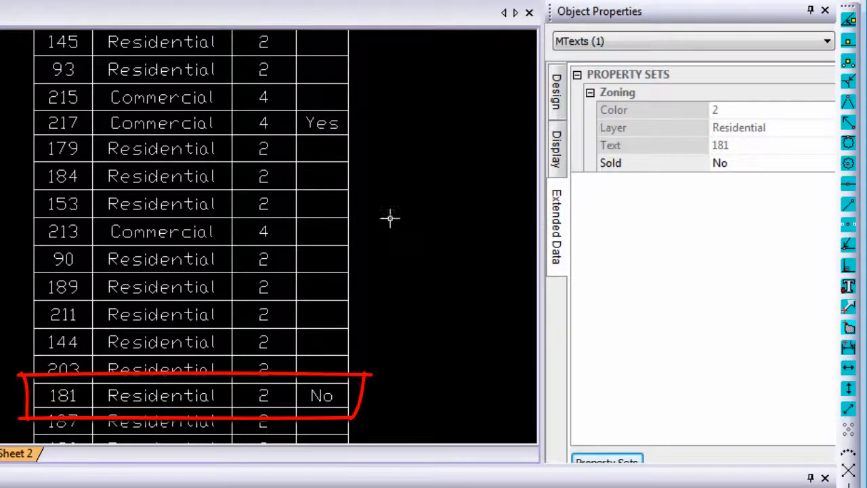
pyautogui.scroll(-3, 401, 225)
pyautogui.scroll(3, 341, 237)
pyautogui.moveTo(312, 240); pyautogui.dragTo(327, 290, button='middle')
pyautogui.scroll(1, 271, 288)
pyautogui.moveTo(254, 273); pyautogui.dragTo(191, 232, button='middle')
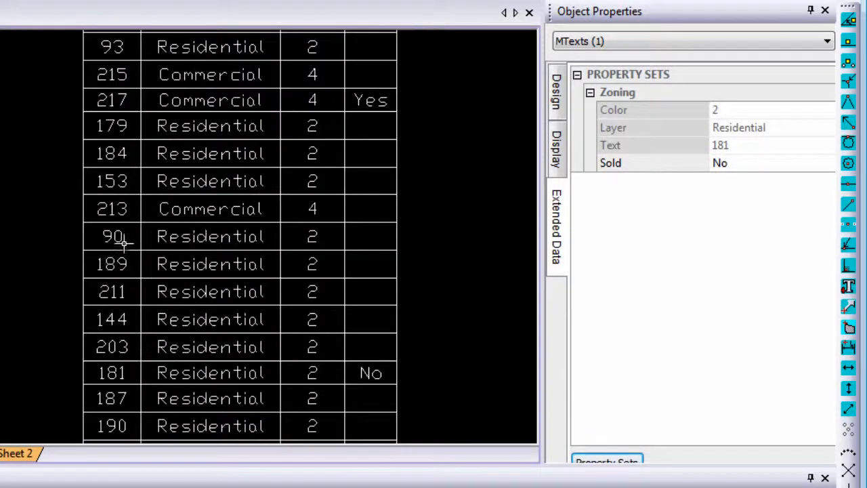
# Zoom from the schedule table's row for stand 90 to the corresponding object in the plan
pyautogui.moveTo(138, 242); pyautogui.dragTo(152, 243, button='middle')
pyautogui.press('Escape')
pyautogui.click(191, 251)
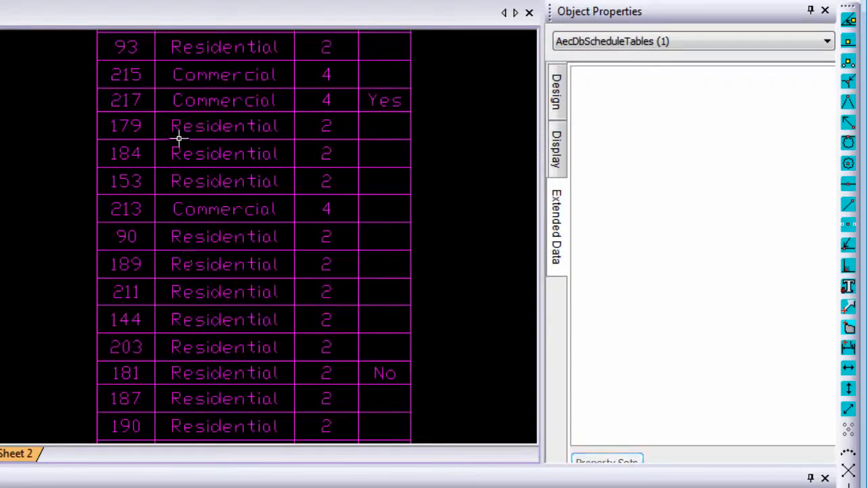
pyautogui.rightClick(189, 209)
pyautogui.moveTo(263, 368)
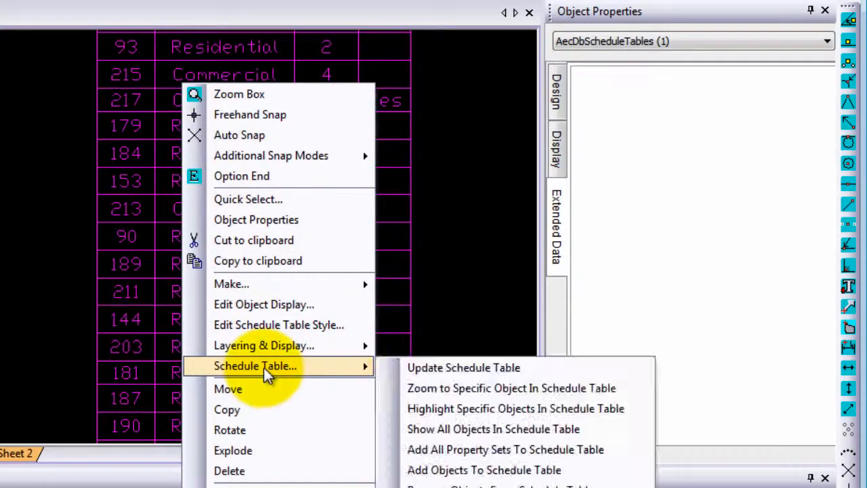
pyautogui.click(455, 391)
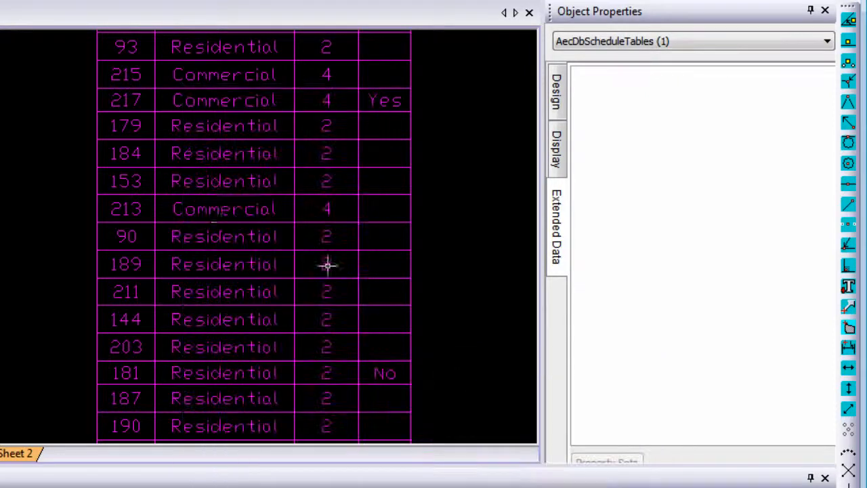
pyautogui.click(127, 235)
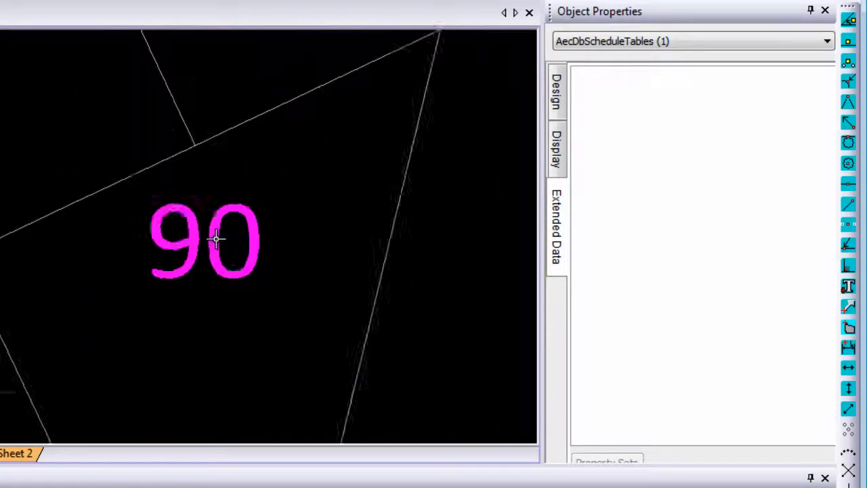
pyautogui.moveTo(241, 244); pyautogui.dragTo(236, 220, button='middle')
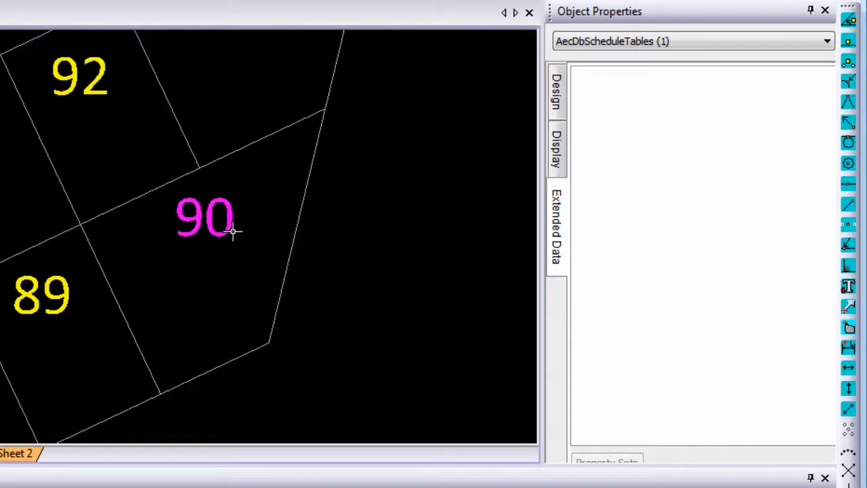
pyautogui.scroll(1, 224, 229)
# Clear the selection and bring the whole stand plan and its schedule table back into view
pyautogui.press('Escape')
pyautogui.moveTo(264, 249); pyautogui.dragTo(271, 249, button='middle')
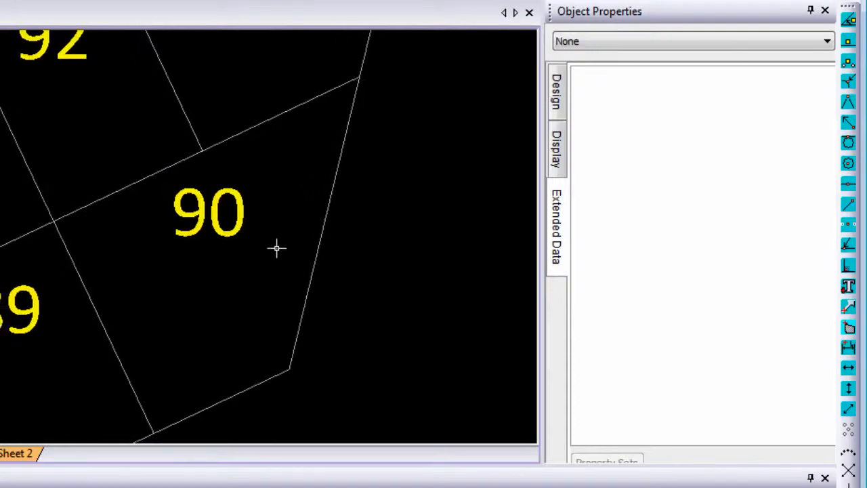
pyautogui.scroll(-8, 299, 289)
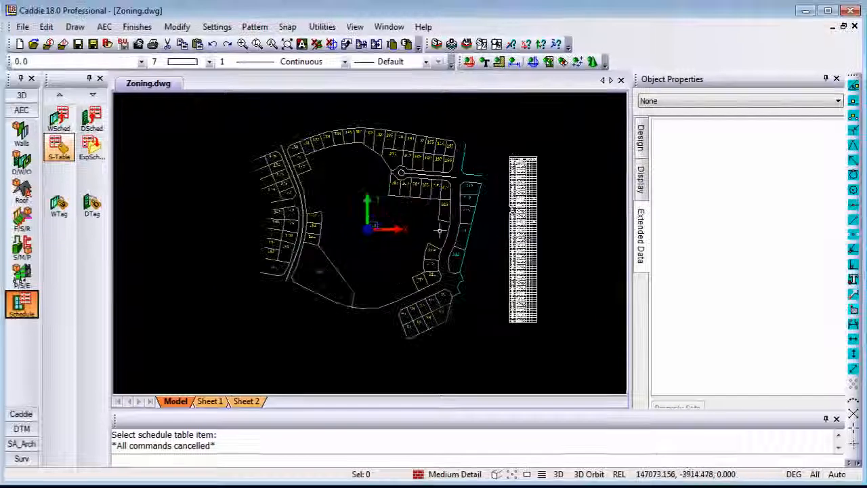
pyautogui.scroll(2, 440, 231)
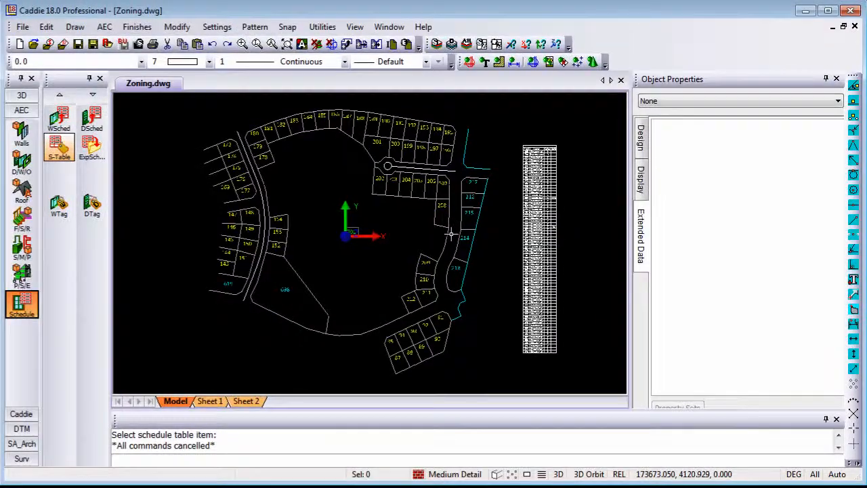